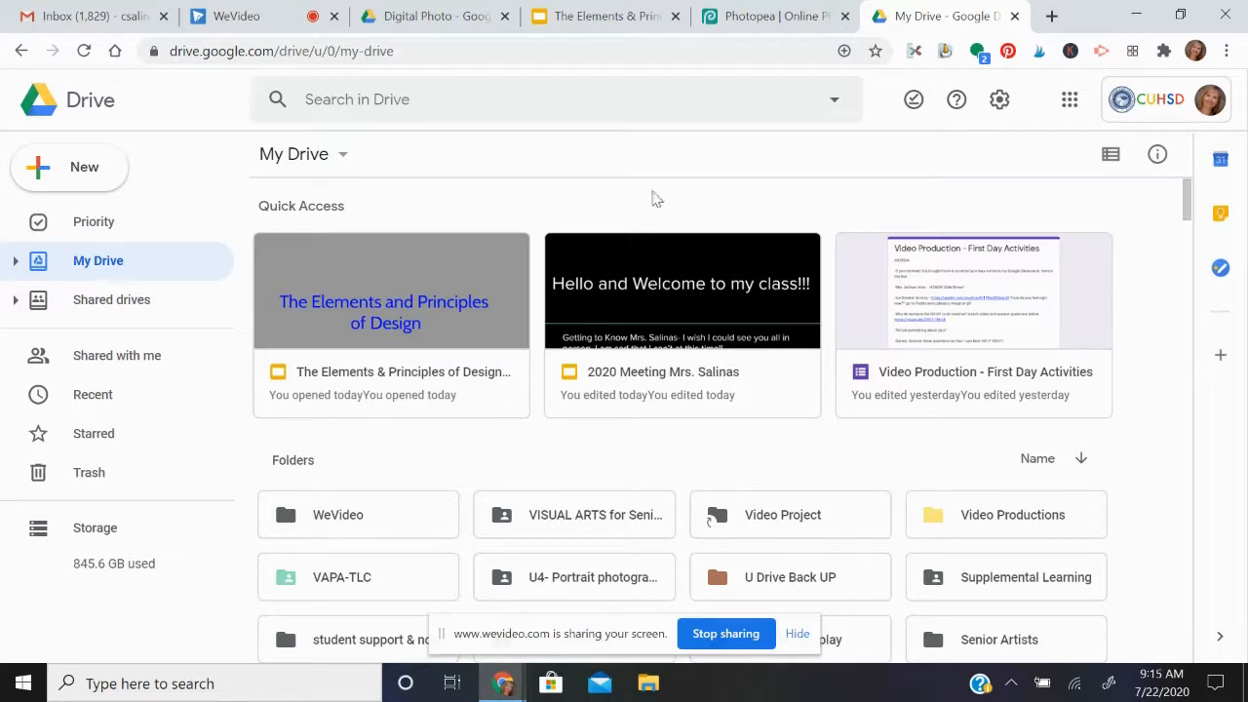
Step: Open the Editing Practice Images folder inside Period 6 Digital Photo 1 on the Del Mar Digital Photo/ Video 2020_2021 shared drive
left_click(121, 307)
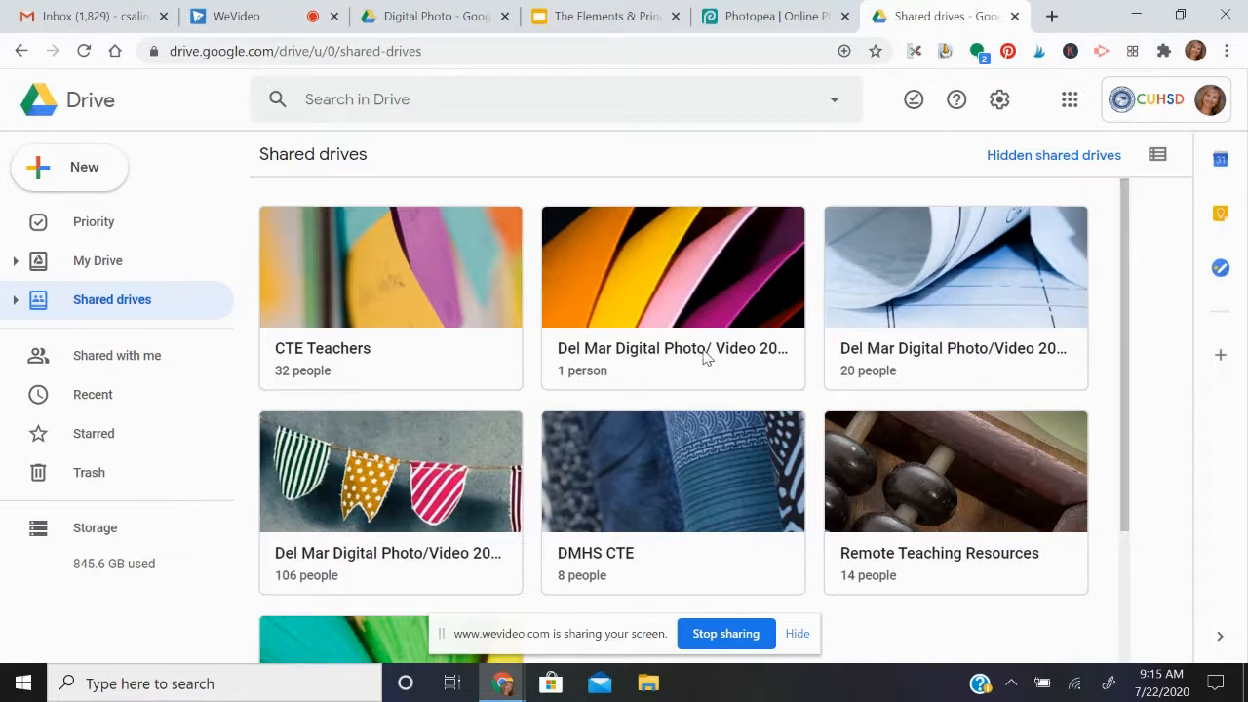
double_click(644, 358)
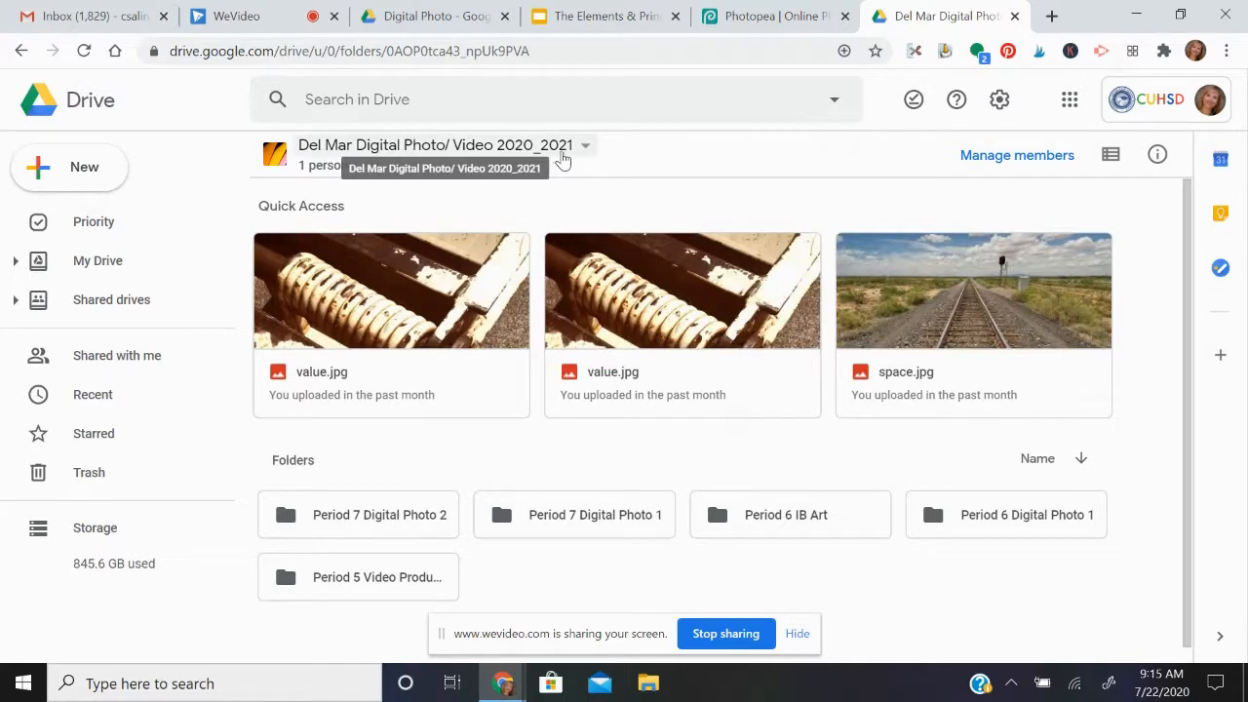
scroll(733, 412, "down", 1)
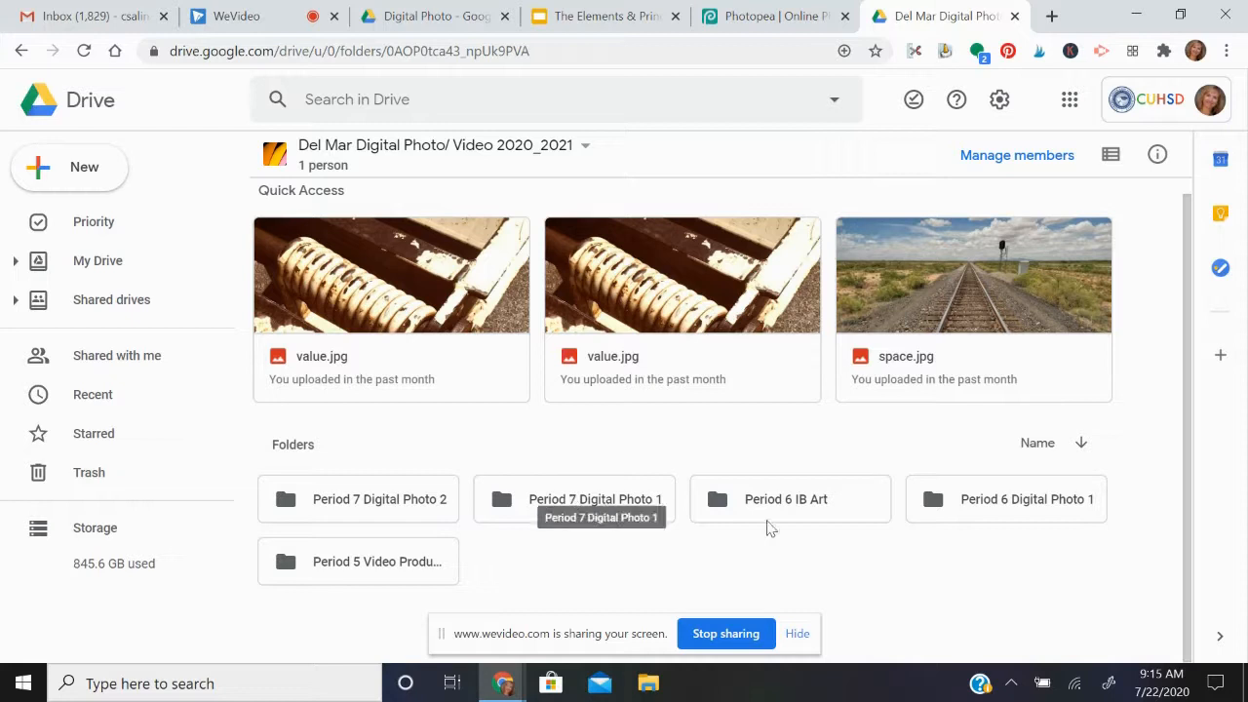
double_click(1008, 507)
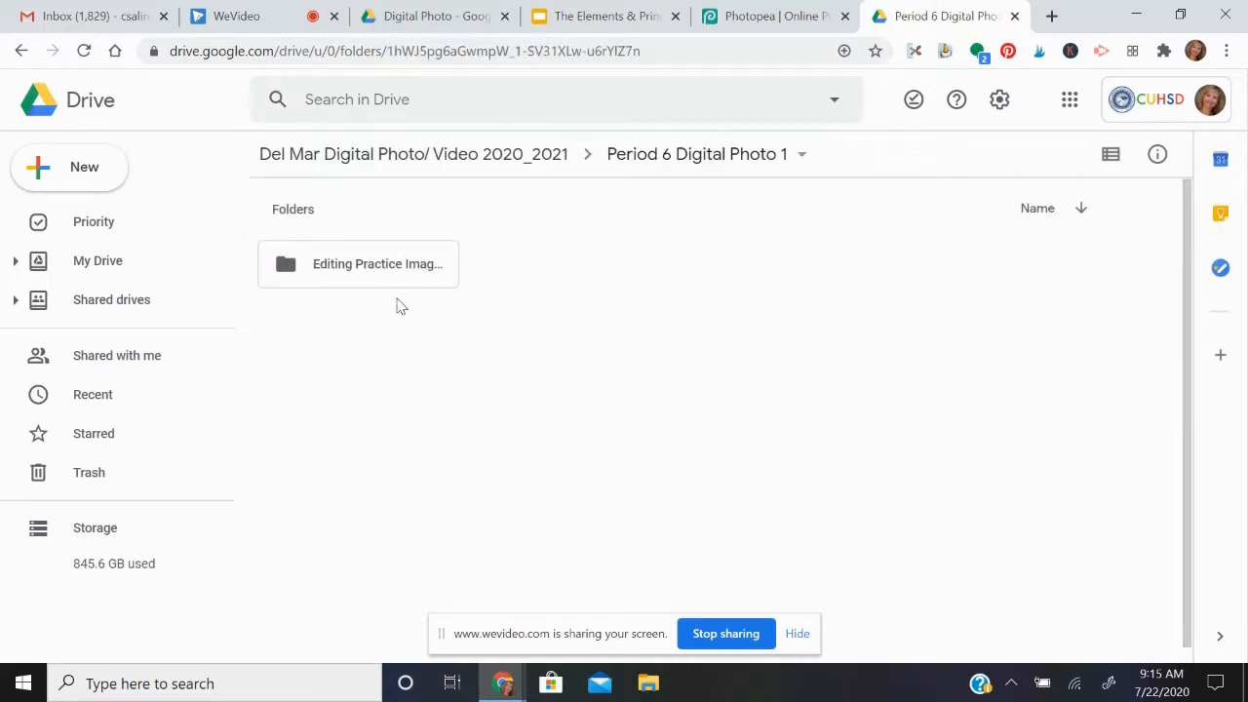
double_click(432, 276)
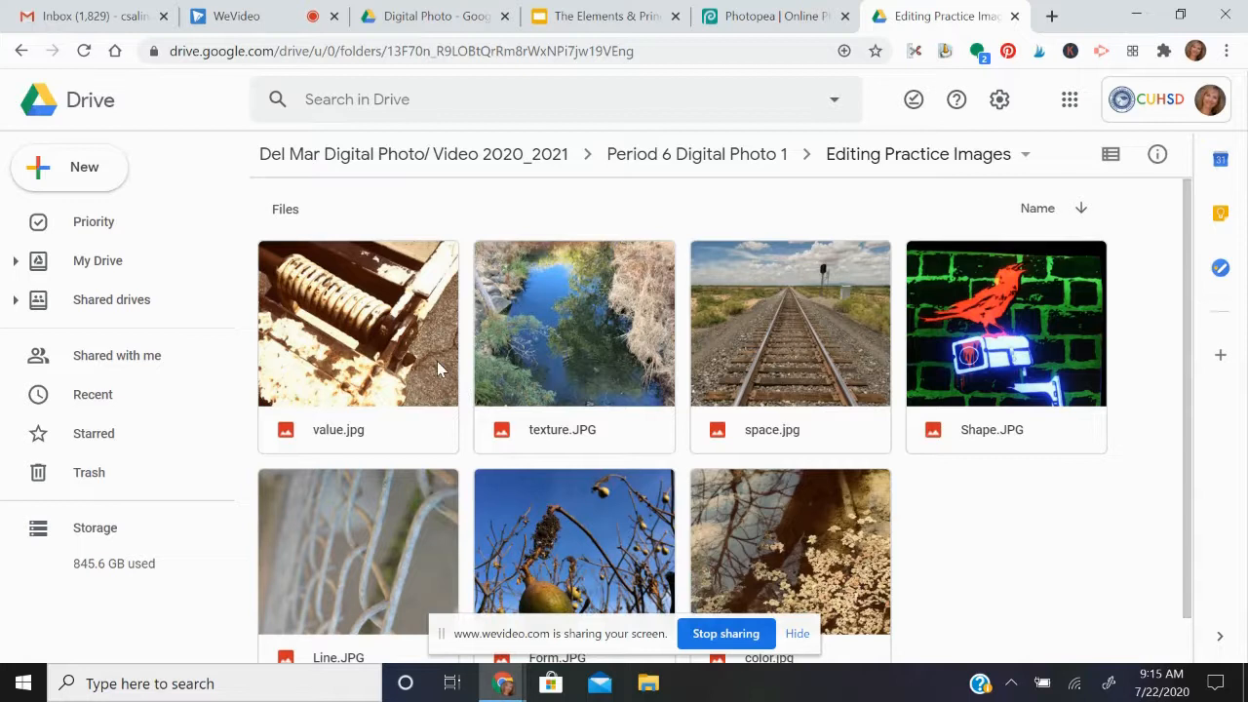
Step: Download Line.JPG from the Editing Practice Images folder to the computer
scroll(781, 352, "down", 1)
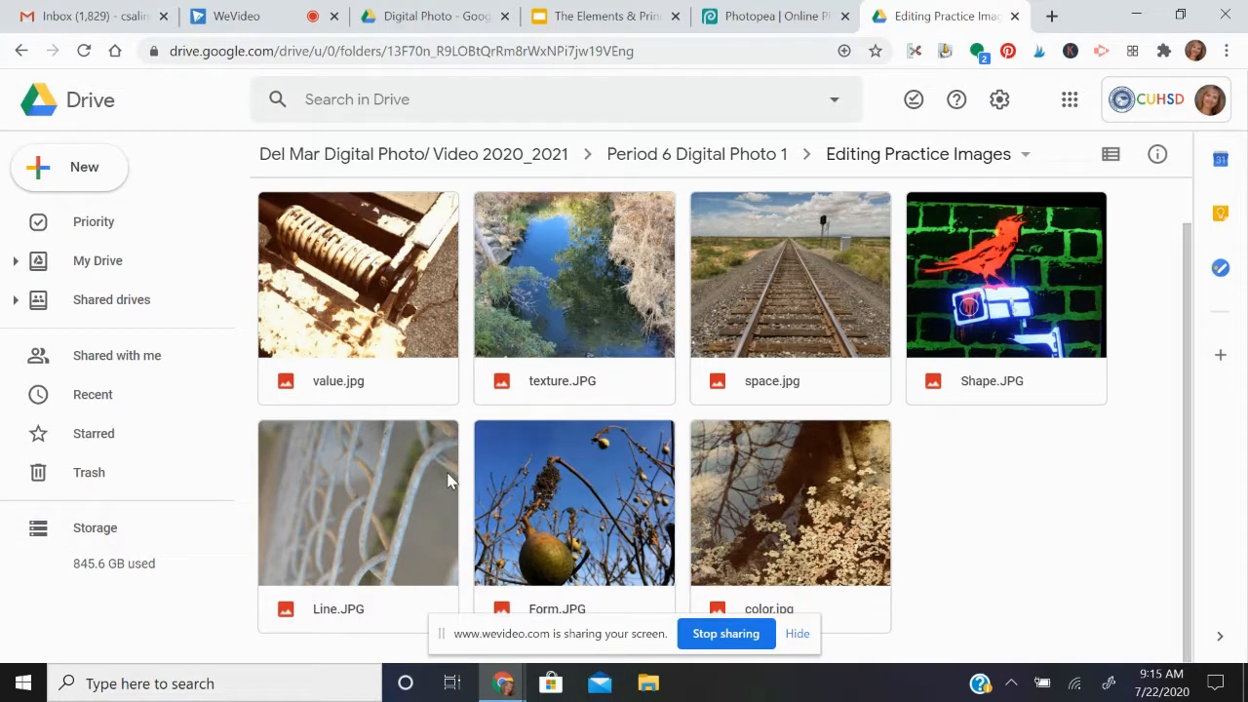
left_click(388, 598)
right_click(389, 599)
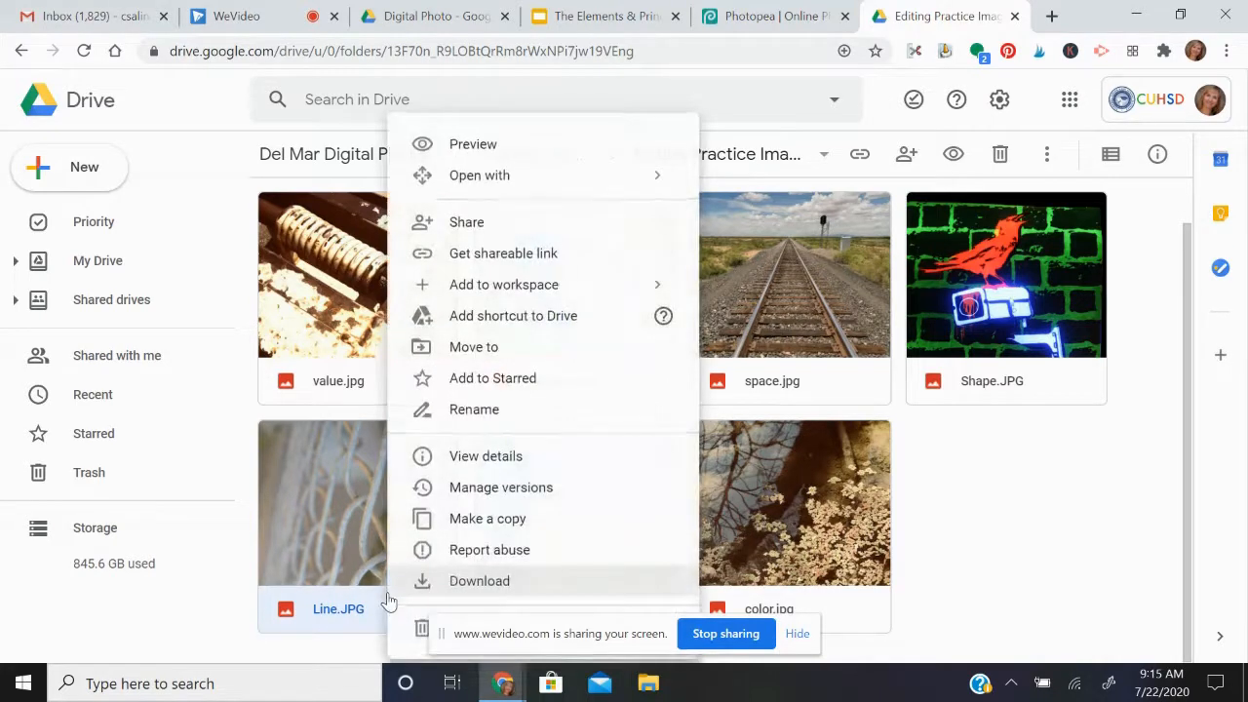
left_click(494, 583)
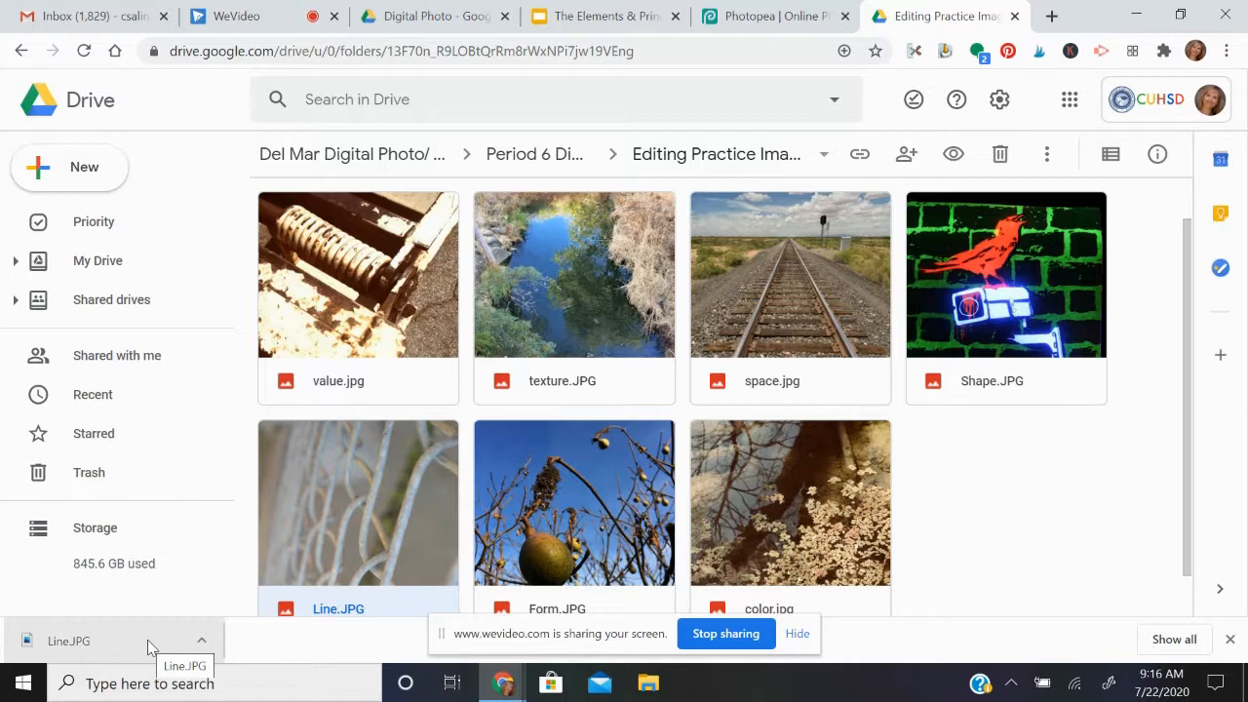
Step: Switch to Photopea and open the Line image from the computer's Downloads folder
left_click(784, 18)
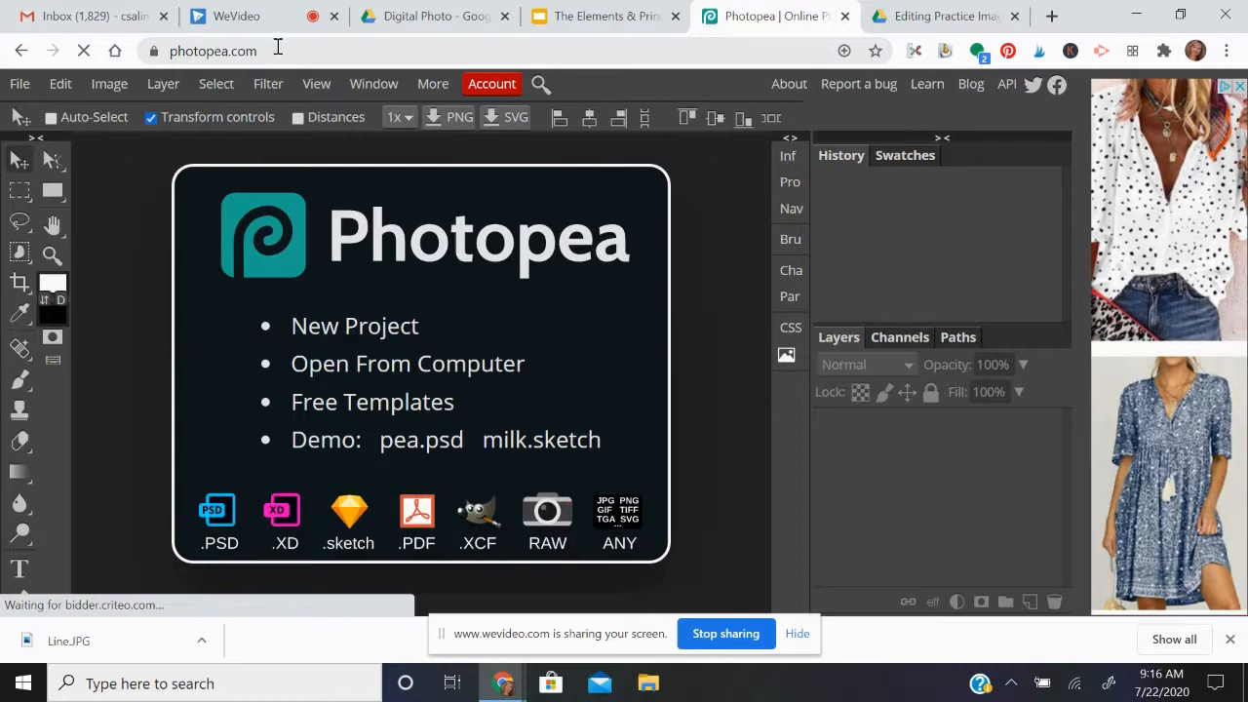
left_click(20, 87)
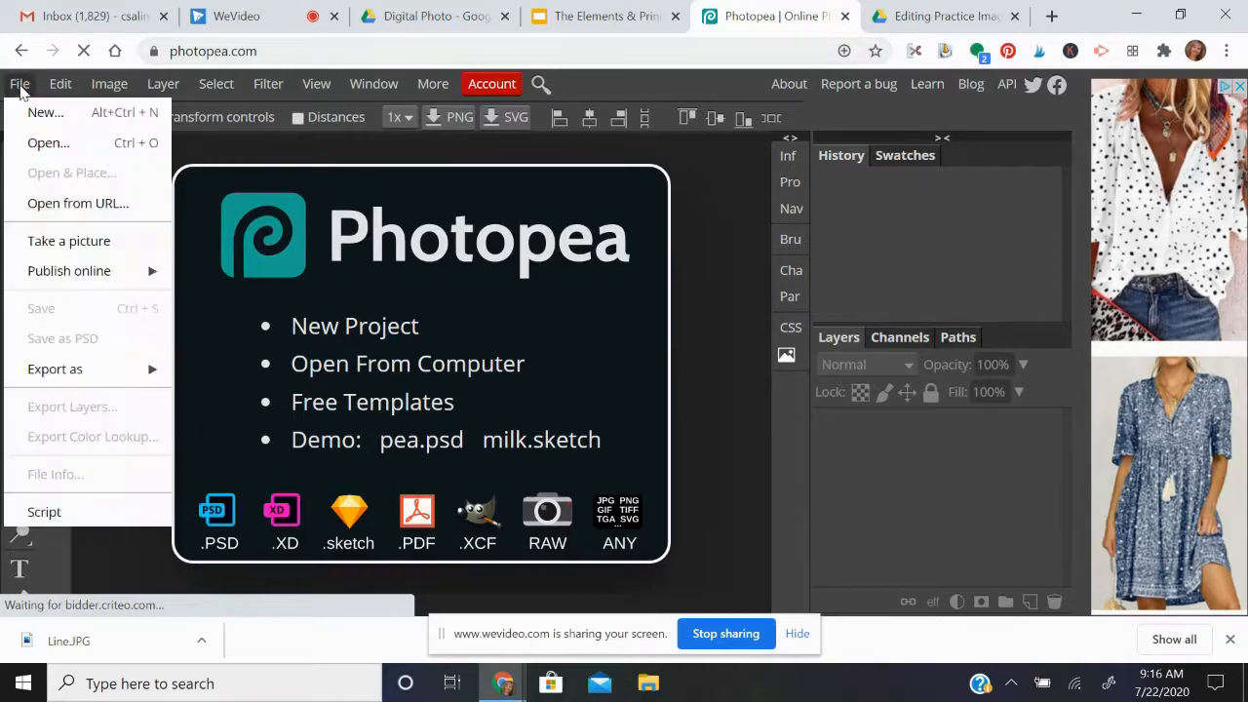
left_click(42, 141)
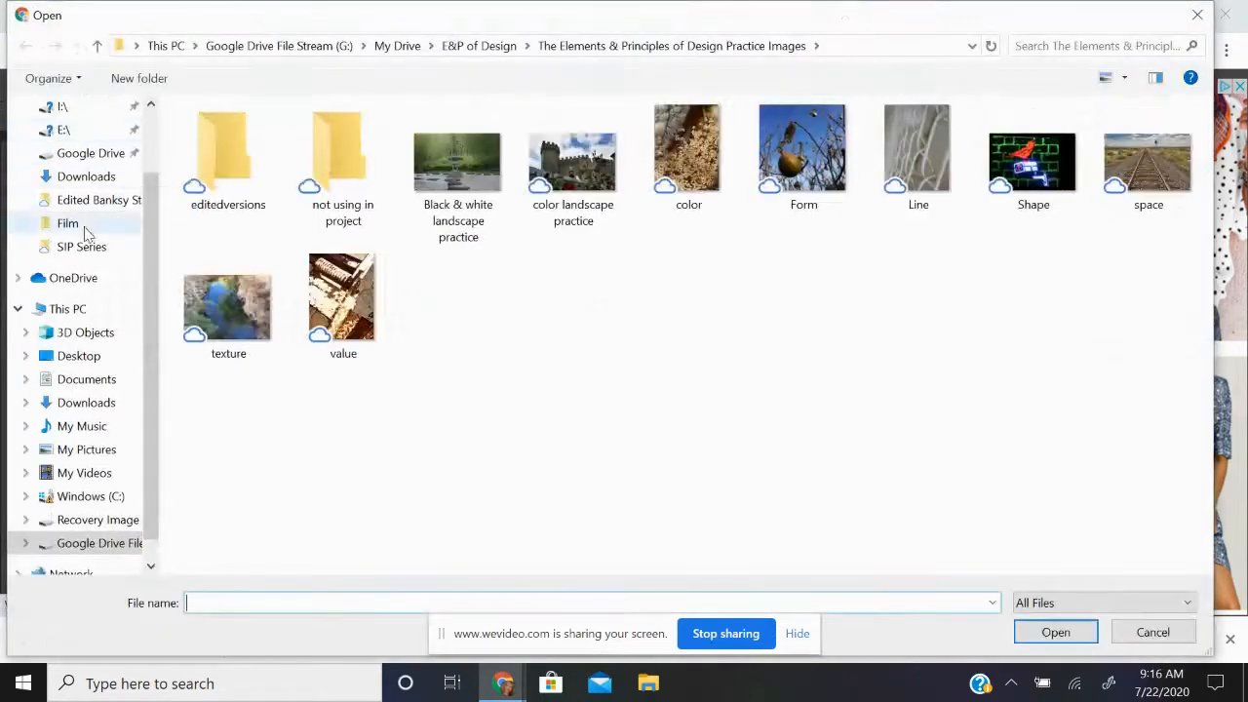
left_click(101, 408)
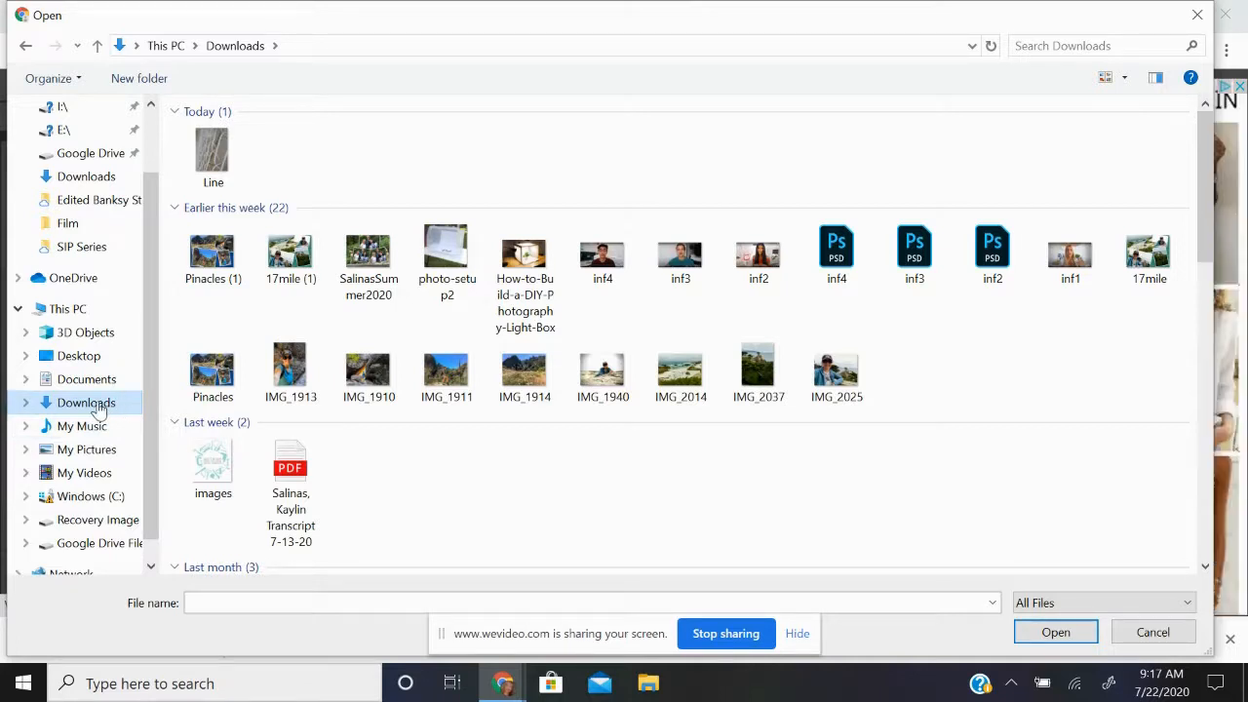
left_click(217, 169)
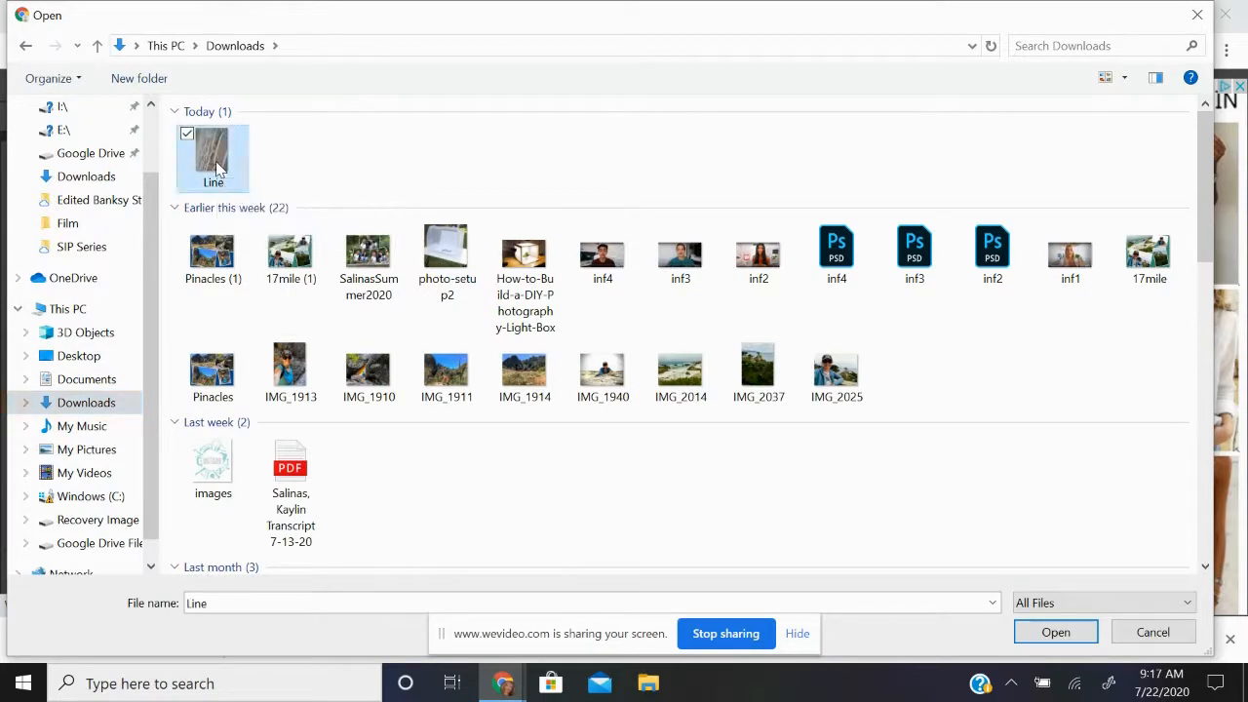
left_click(1053, 634)
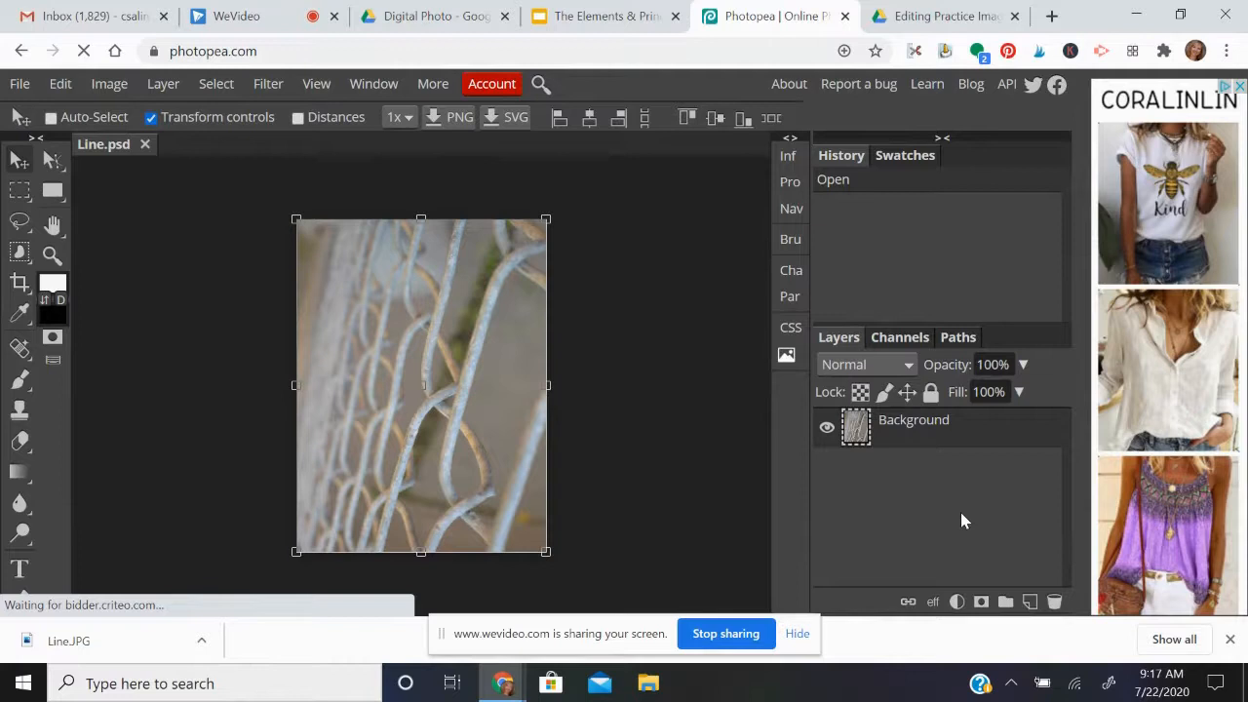
Step: Duplicate the Background layer and rename the copy Edit Image
right_click(991, 441)
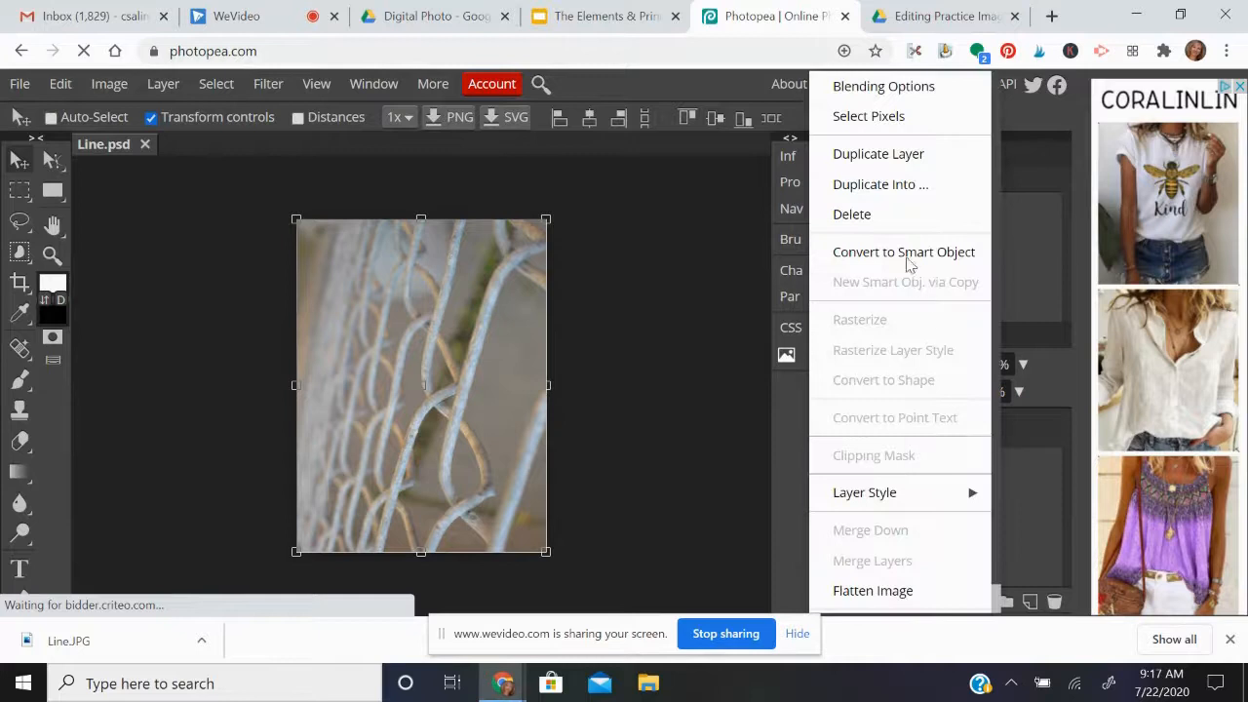
left_click(894, 158)
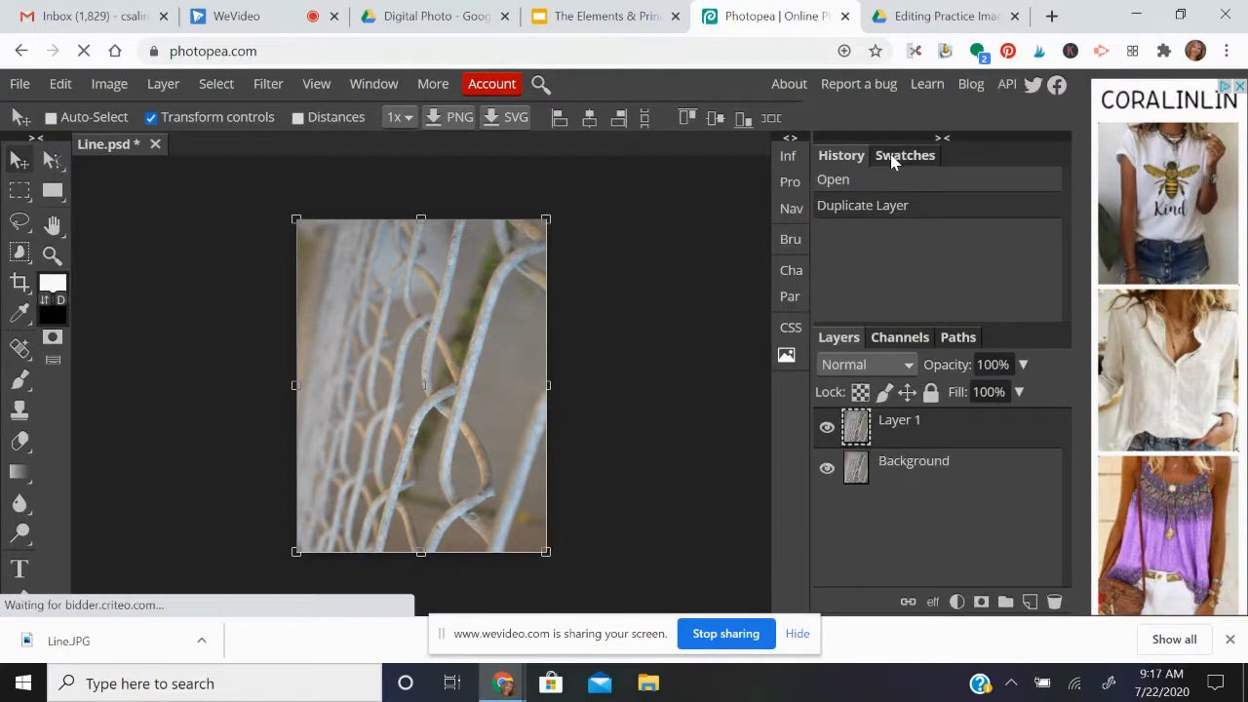
double_click(892, 422)
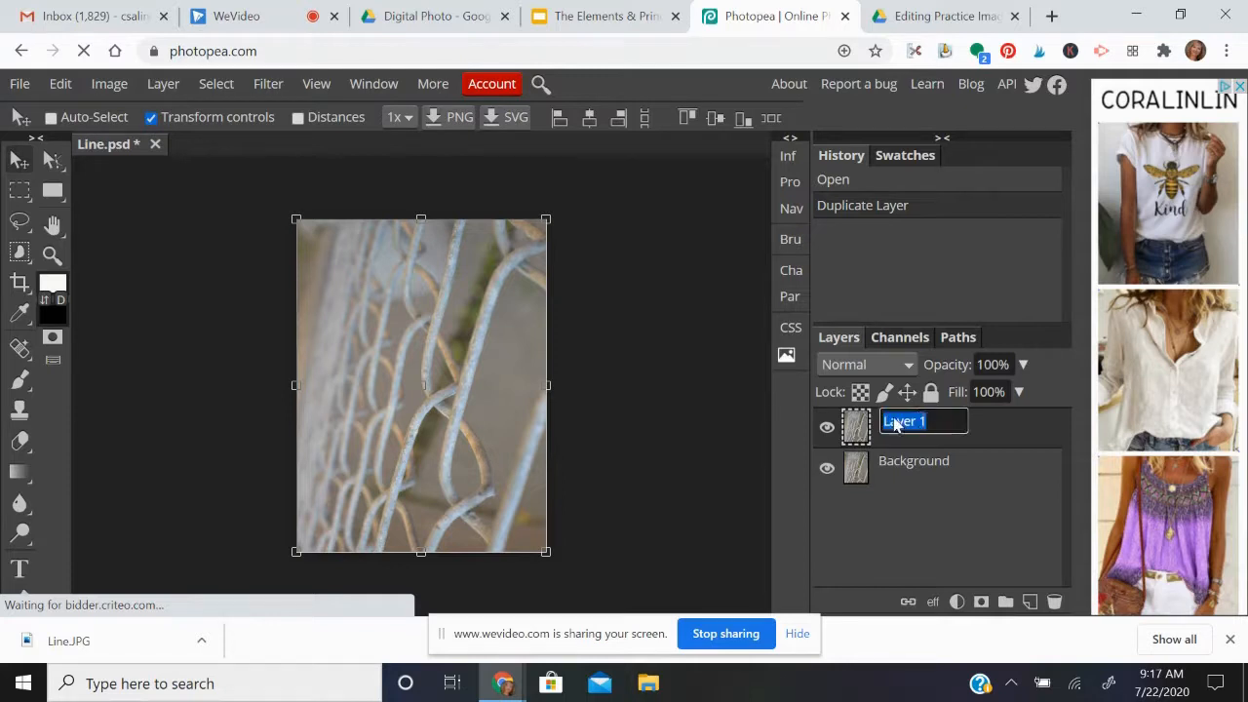
type("Edit Image")
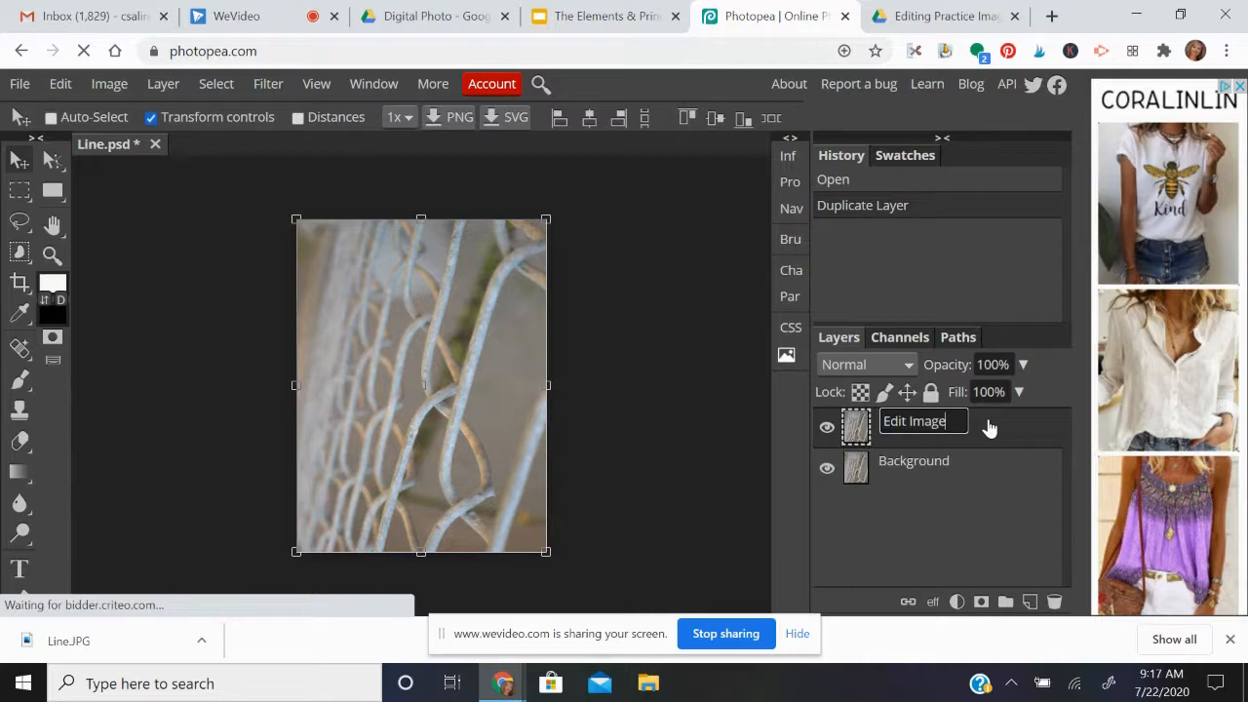
key("Return")
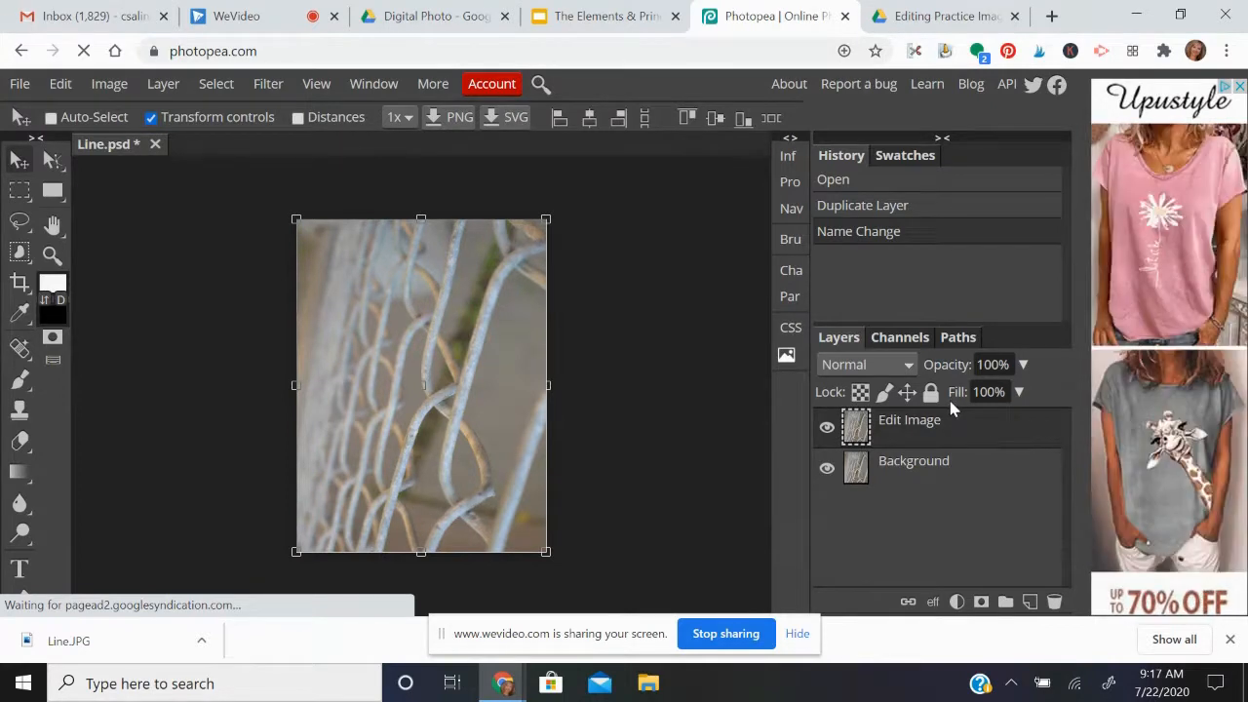
Step: Start a Brightness/Contrast adjustment on the Edit Image layer and set the brightness to 26
left_click(110, 84)
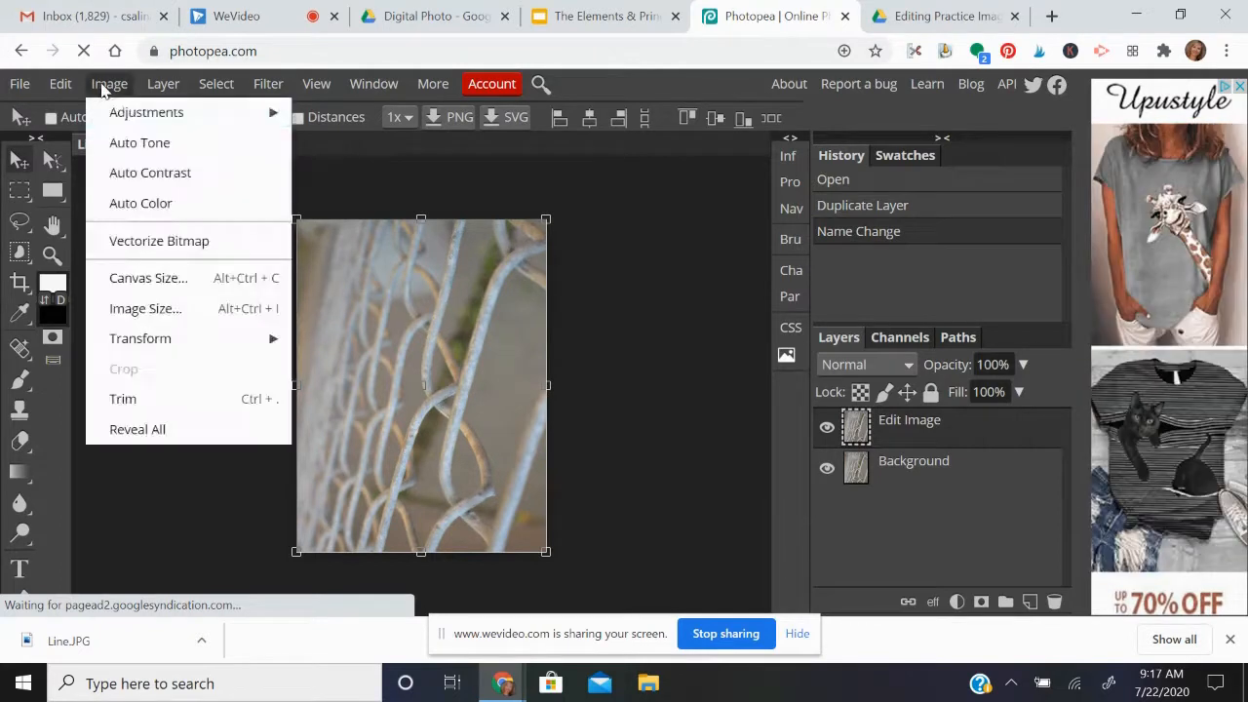
mouse_move(119, 115)
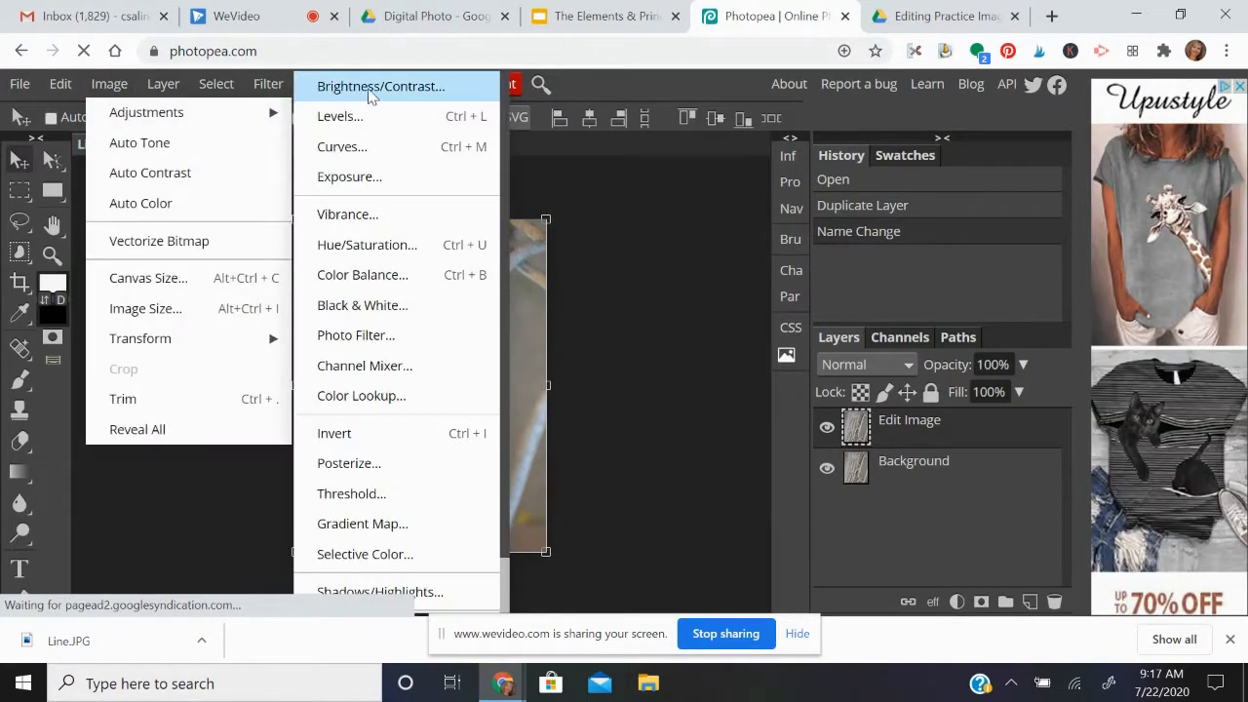
left_click(370, 89)
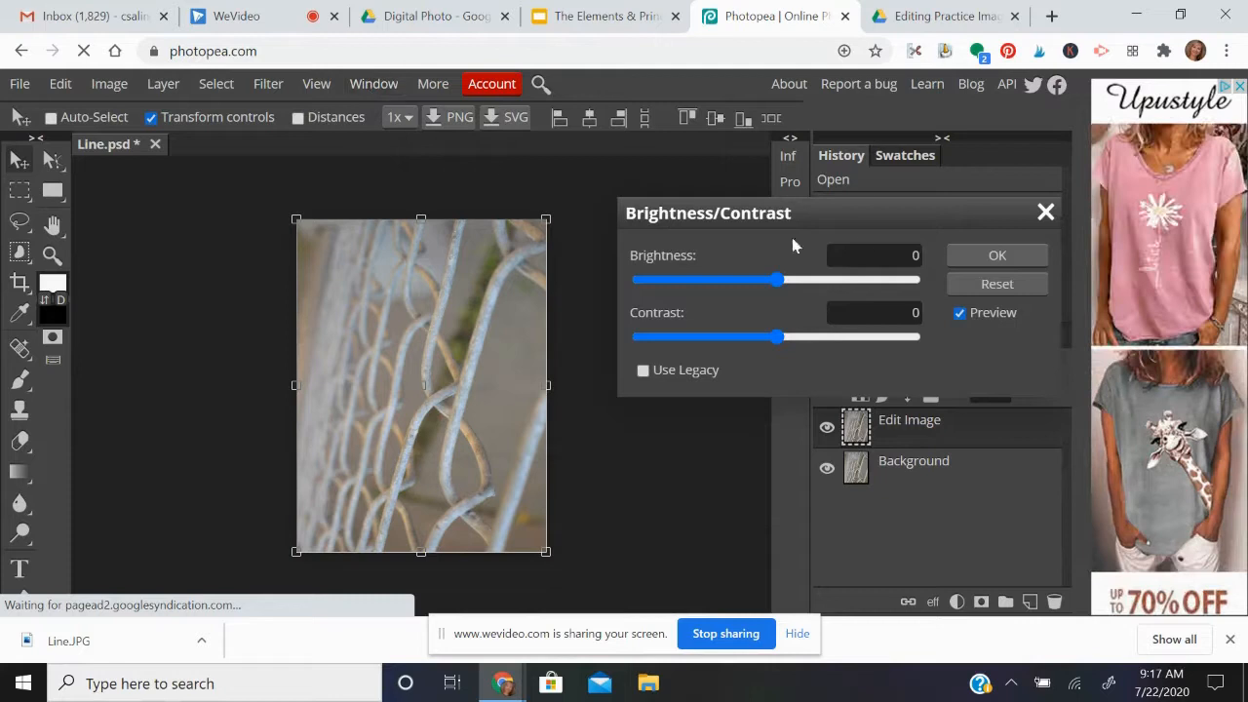
mouse_move(872, 213)
left_mouse_down()
mouse_move(363, 208)
mouse_move(777, 296)
mouse_move(784, 199)
mouse_move(858, 202)
left_mouse_up()
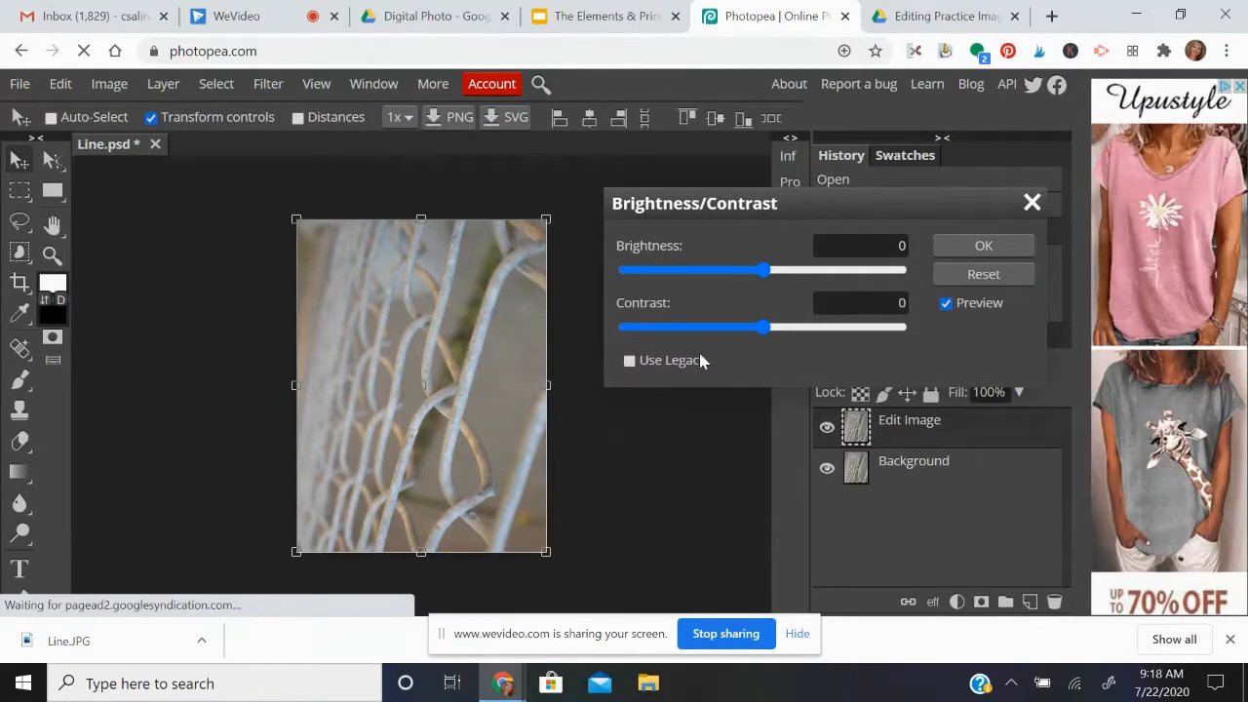
mouse_move(766, 277)
left_mouse_down()
mouse_move(801, 278)
mouse_move(732, 283)
mouse_move(782, 282)
left_mouse_up()
left_click_drag(785, 282, 790, 286)
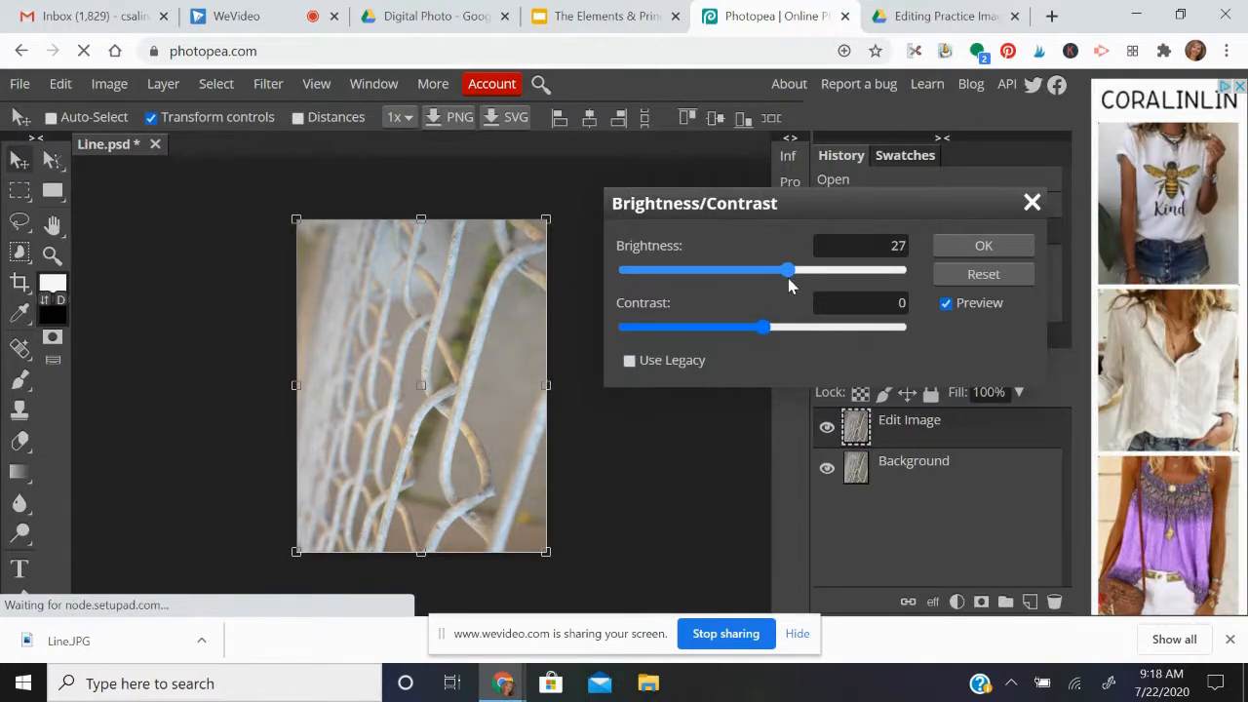
left_click_drag(791, 281, 789, 281)
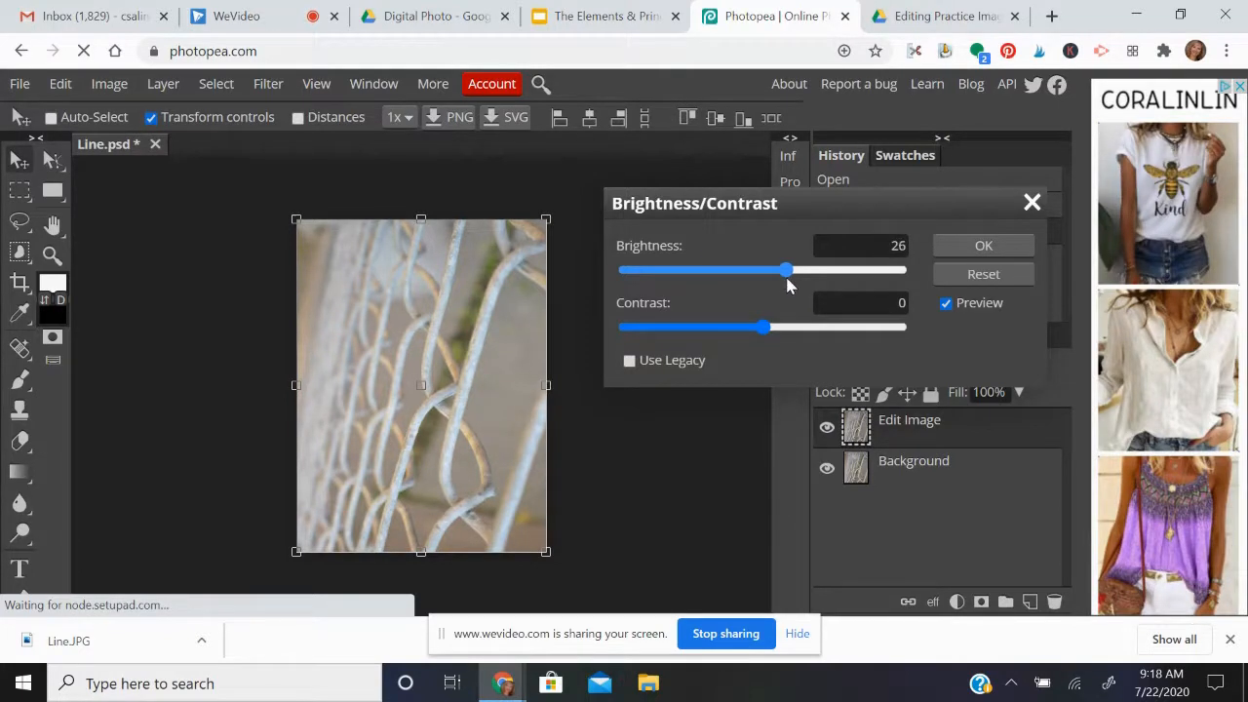
Step: Try stronger and weaker contrast on the fence photo, settle on a contrast of 30 and apply the adjustment
left_click(763, 327)
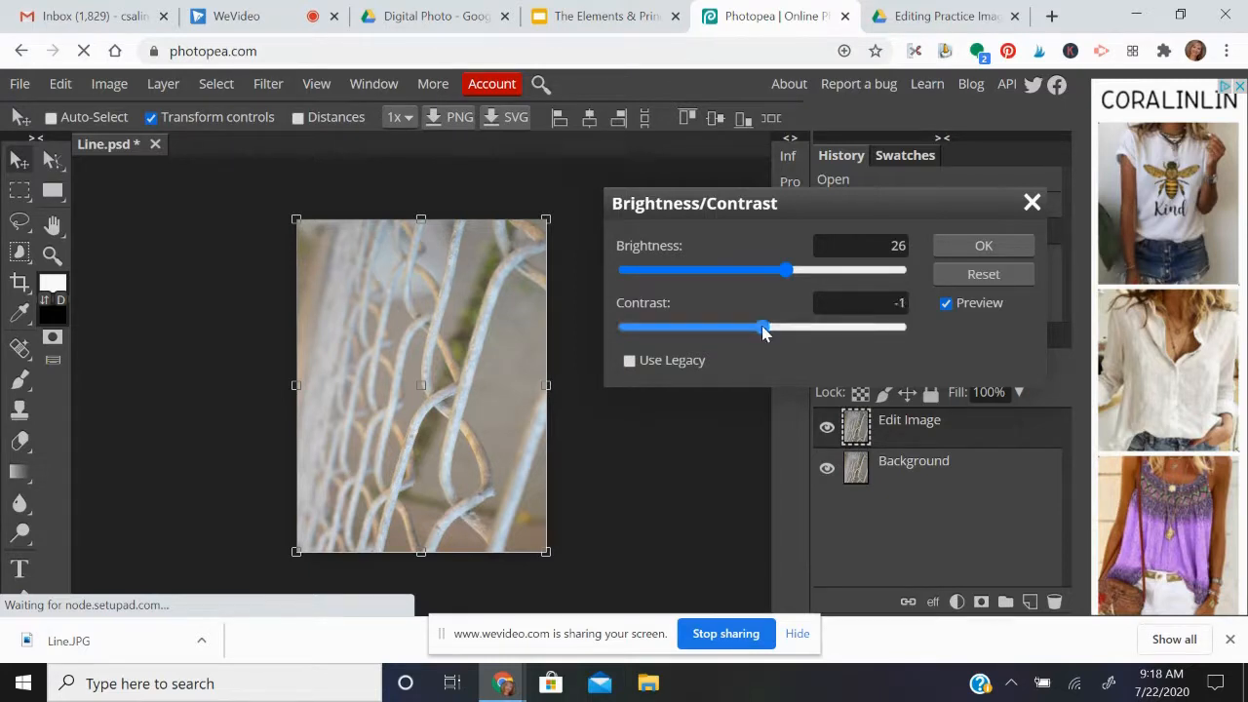
left_click_drag(764, 330, 824, 337)
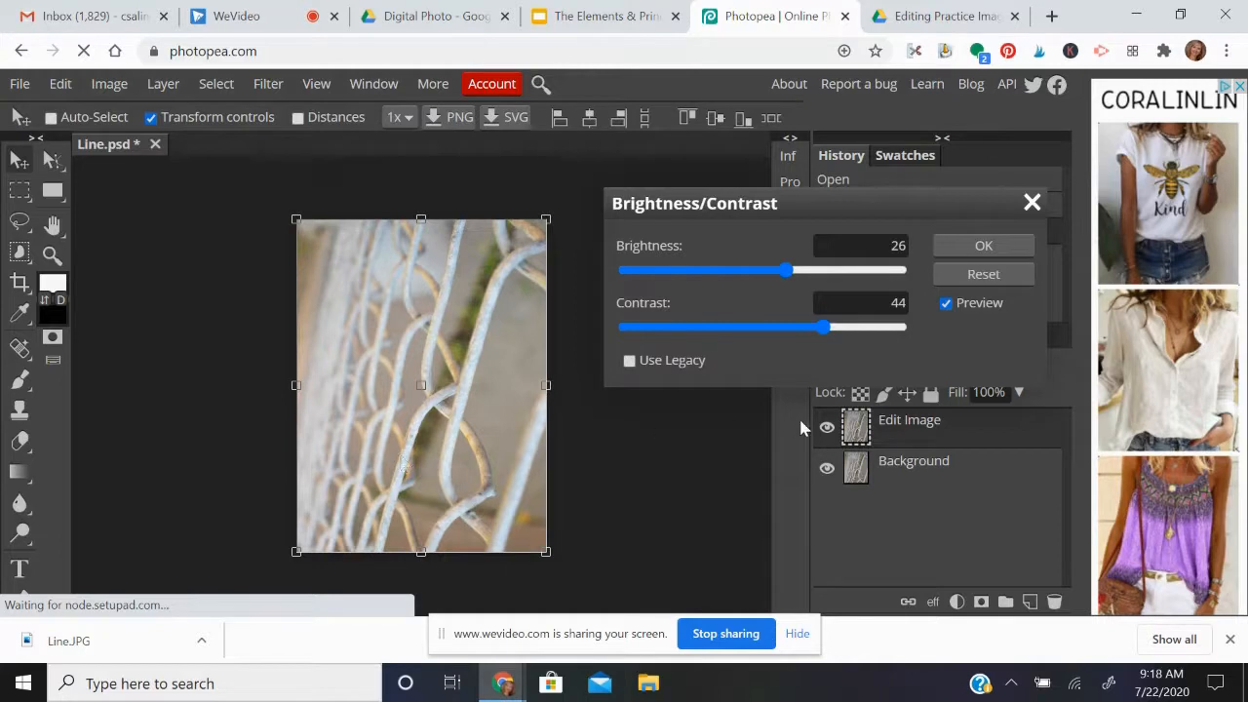
left_click_drag(830, 331, 634, 329)
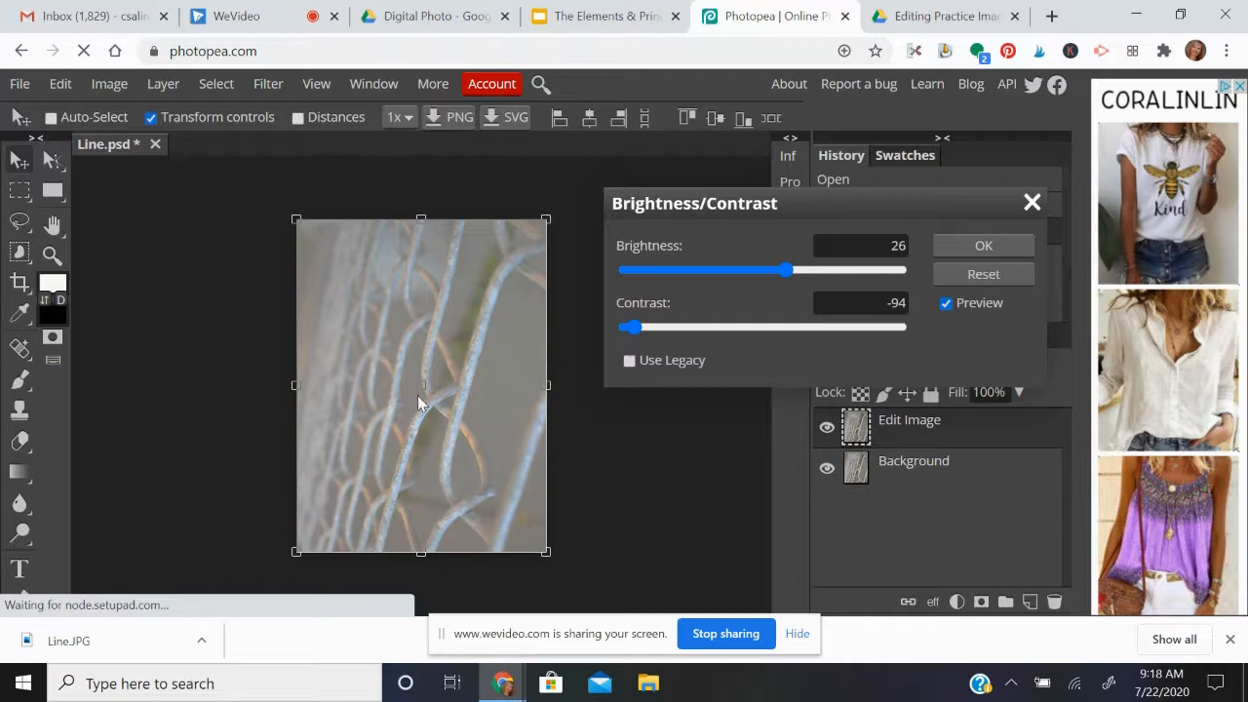
left_click_drag(634, 329, 797, 330)
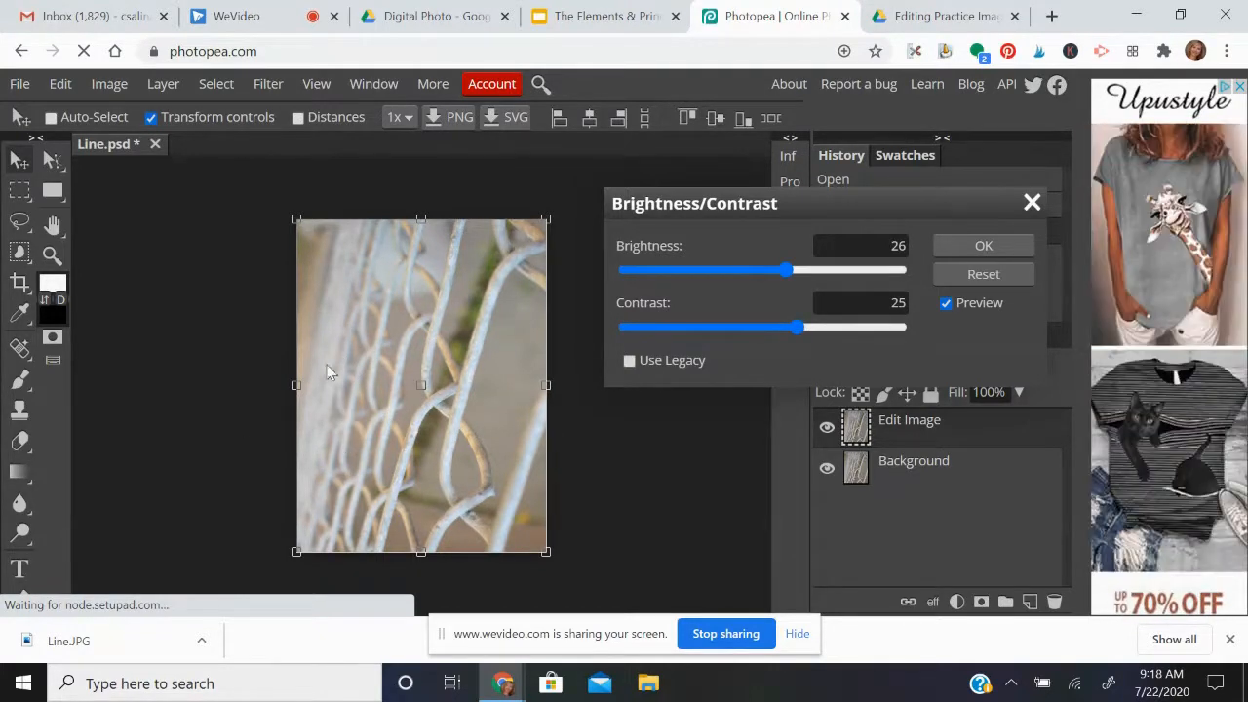
left_click_drag(797, 329, 805, 332)
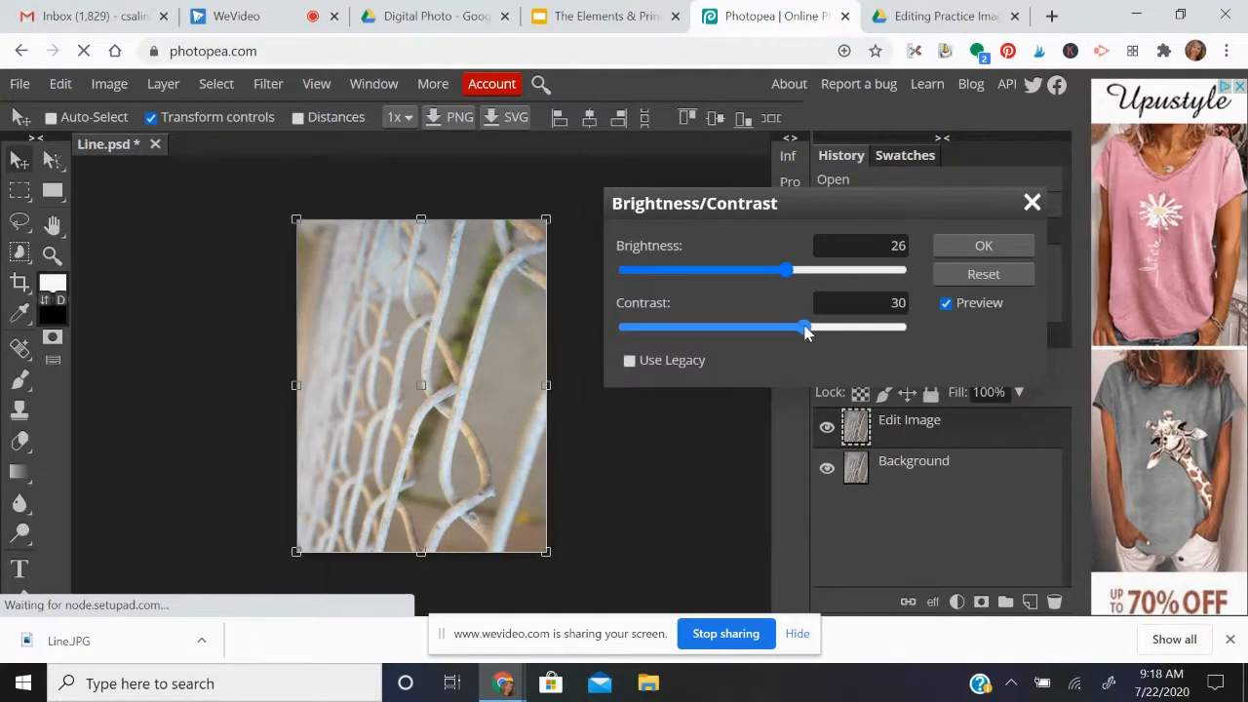
left_click(983, 246)
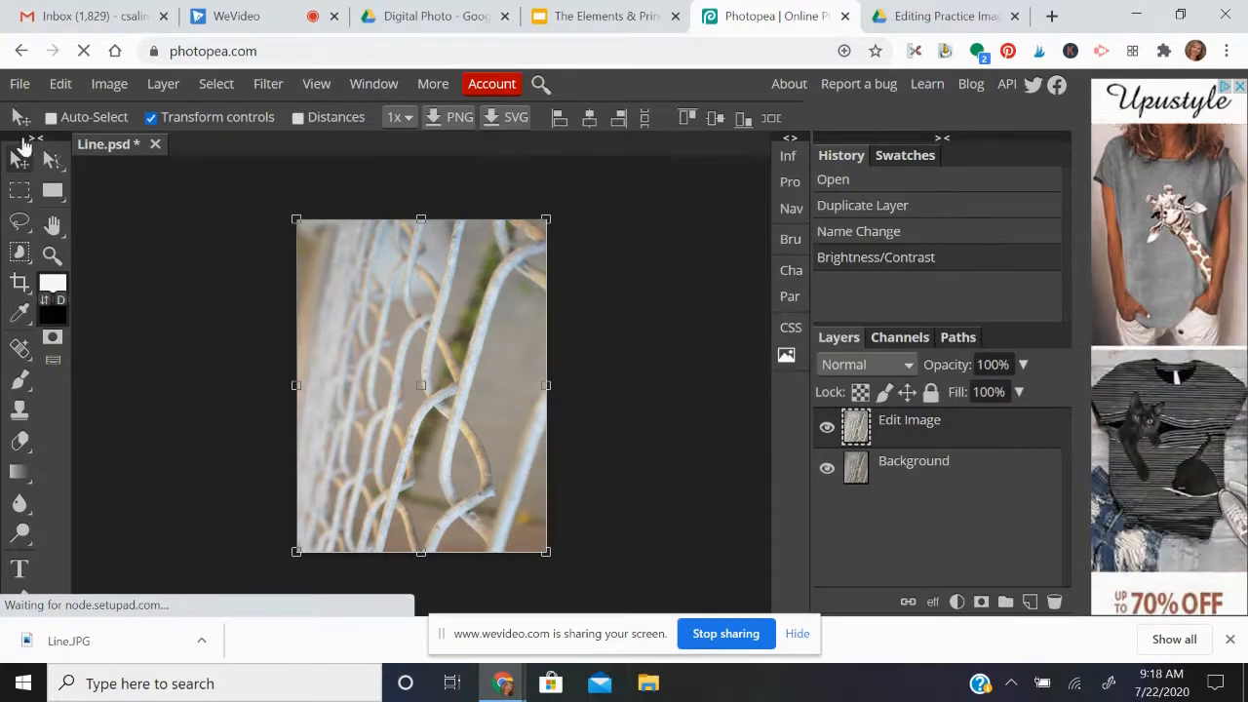
Step: Apply a Hue/Saturation adjustment with saturation 20 to the Edit Image layer and compare the result with the original Background
left_click(114, 86)
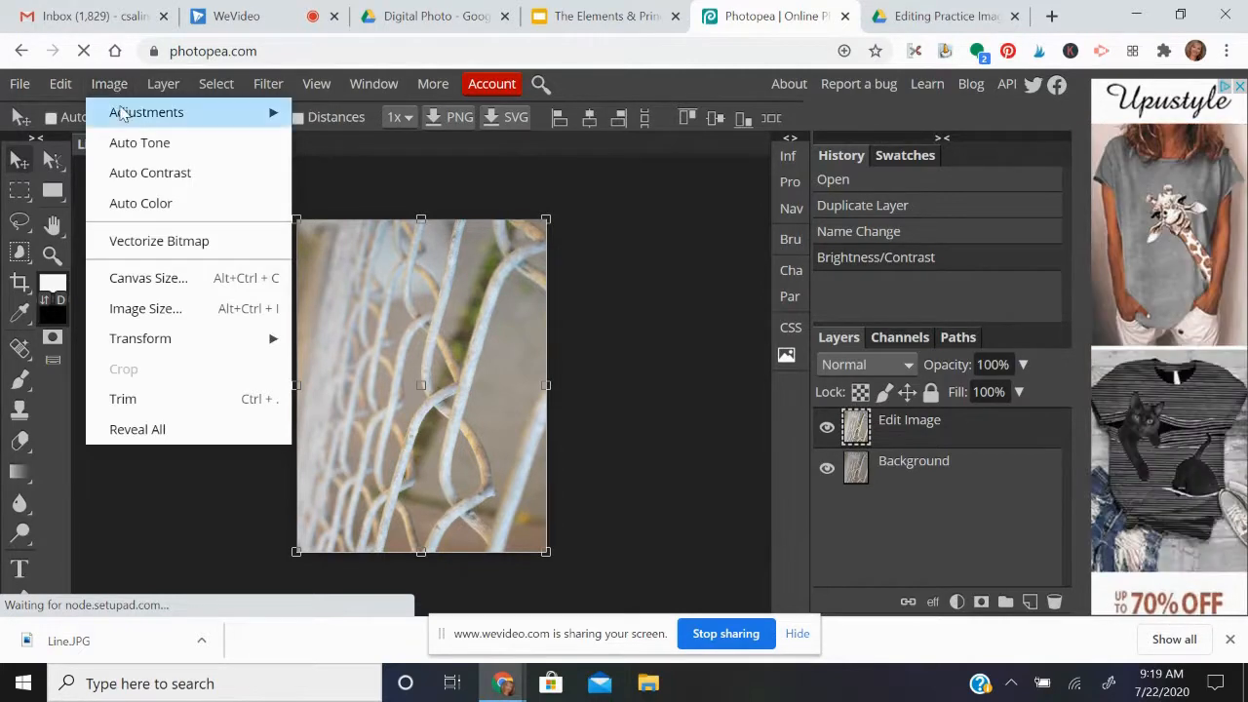
mouse_move(168, 112)
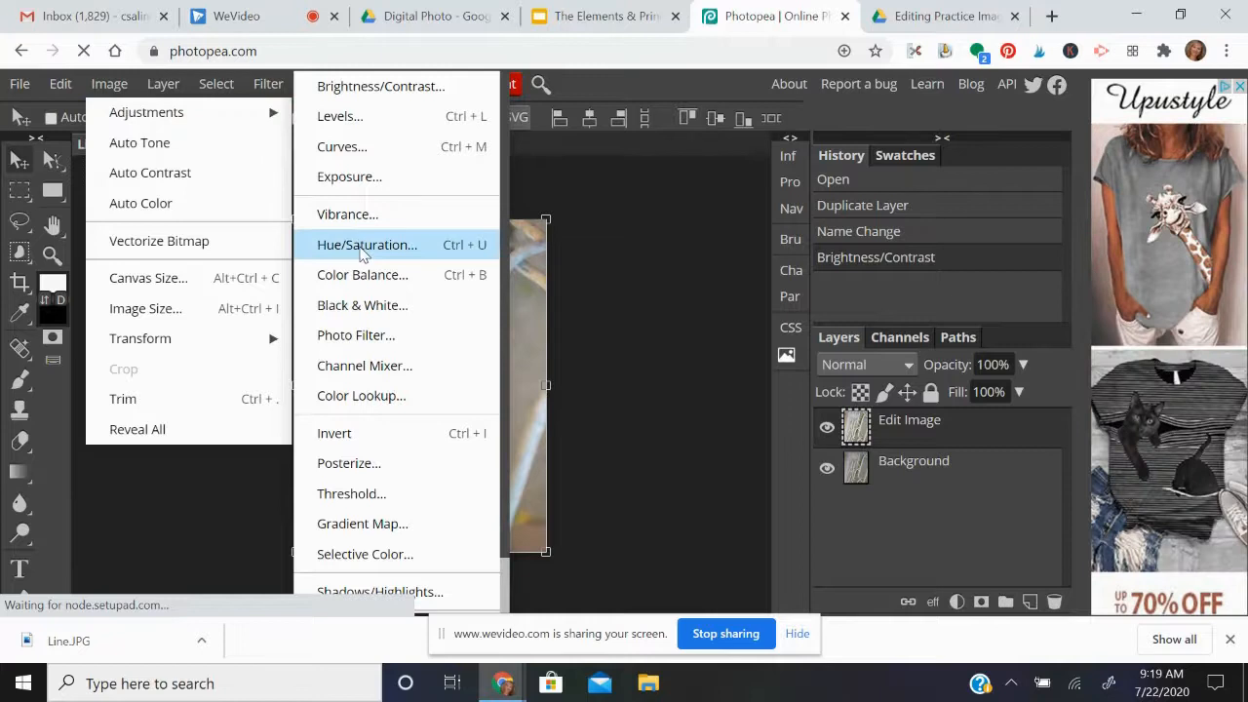
left_click(361, 247)
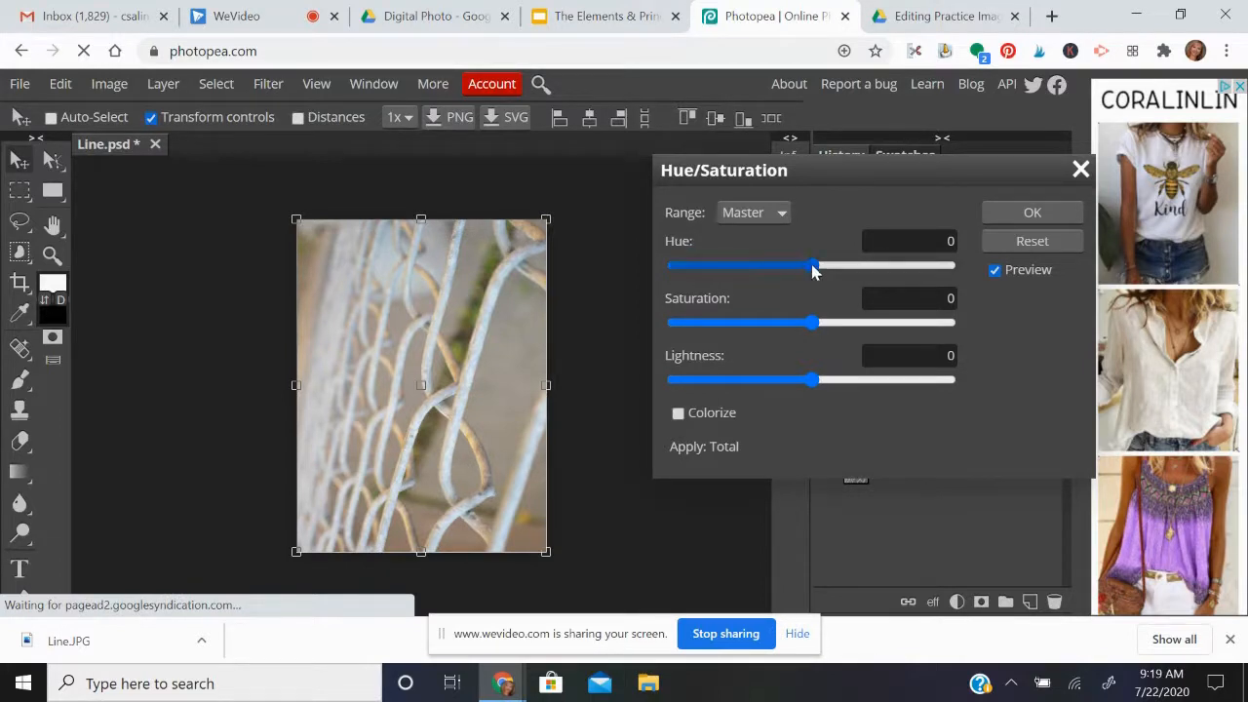
mouse_move(815, 266)
left_mouse_down()
mouse_move(867, 278)
mouse_move(763, 278)
mouse_move(811, 283)
left_mouse_up()
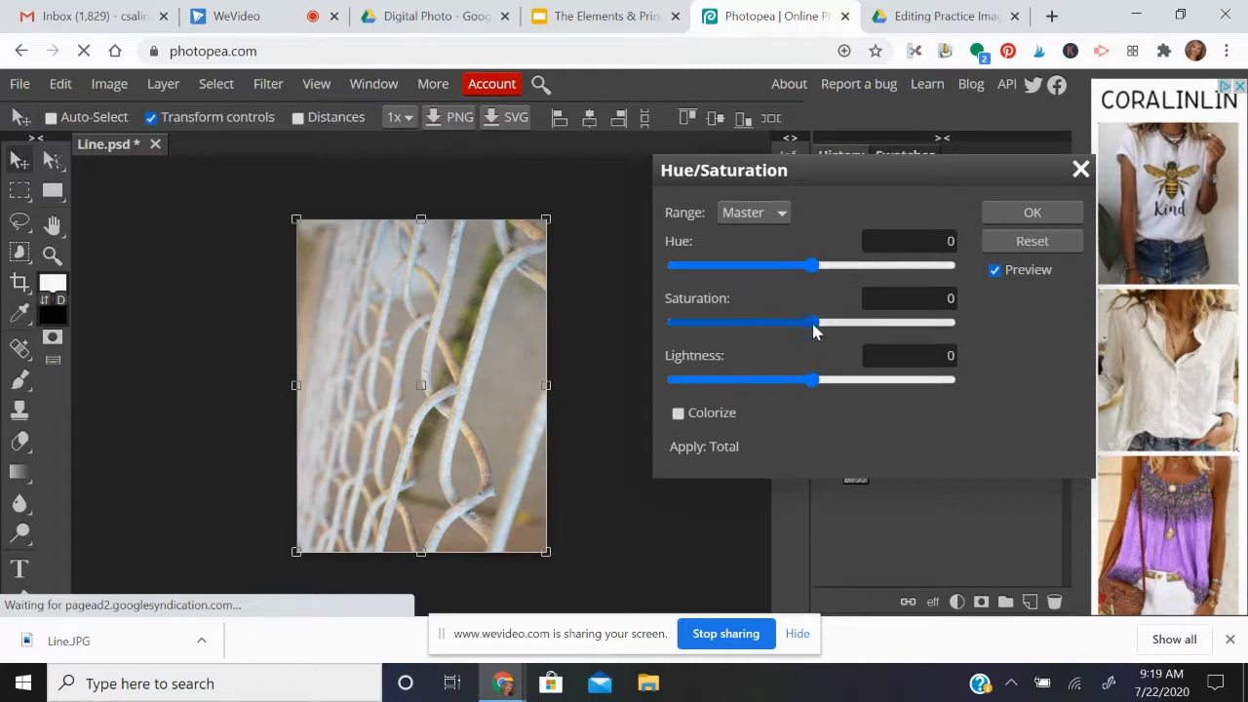
left_click_drag(814, 332, 904, 328)
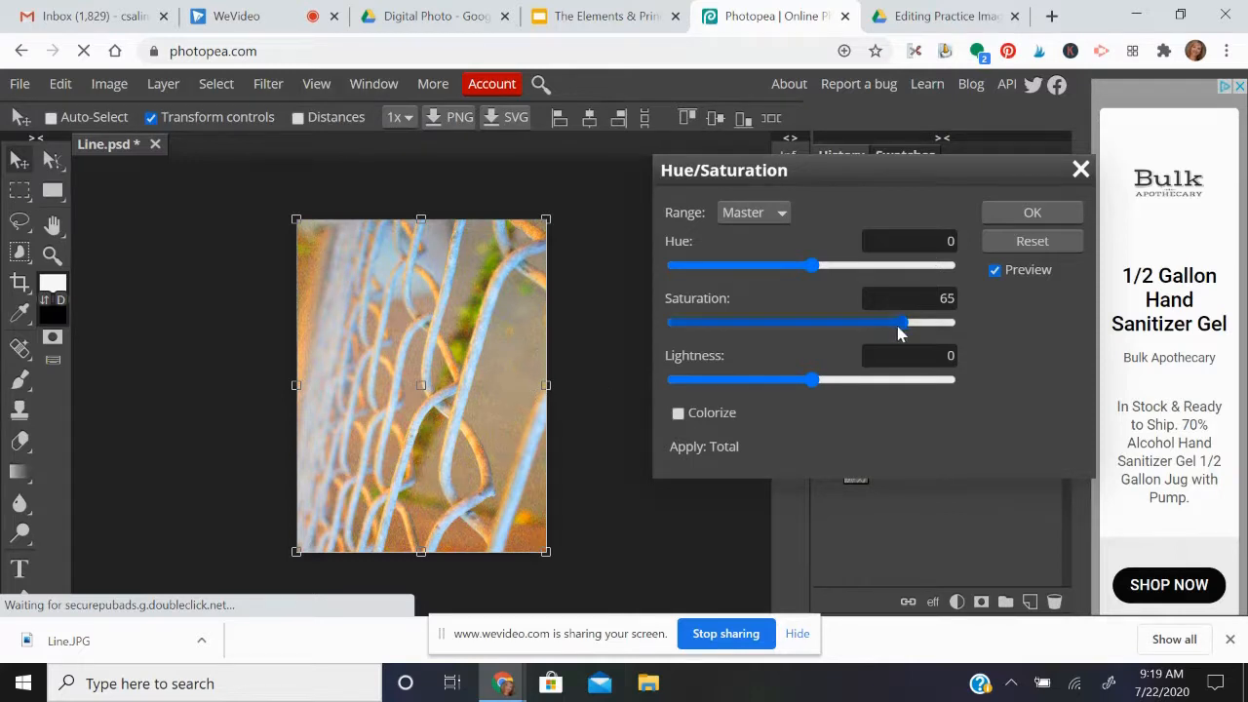
left_click_drag(905, 333, 842, 331)
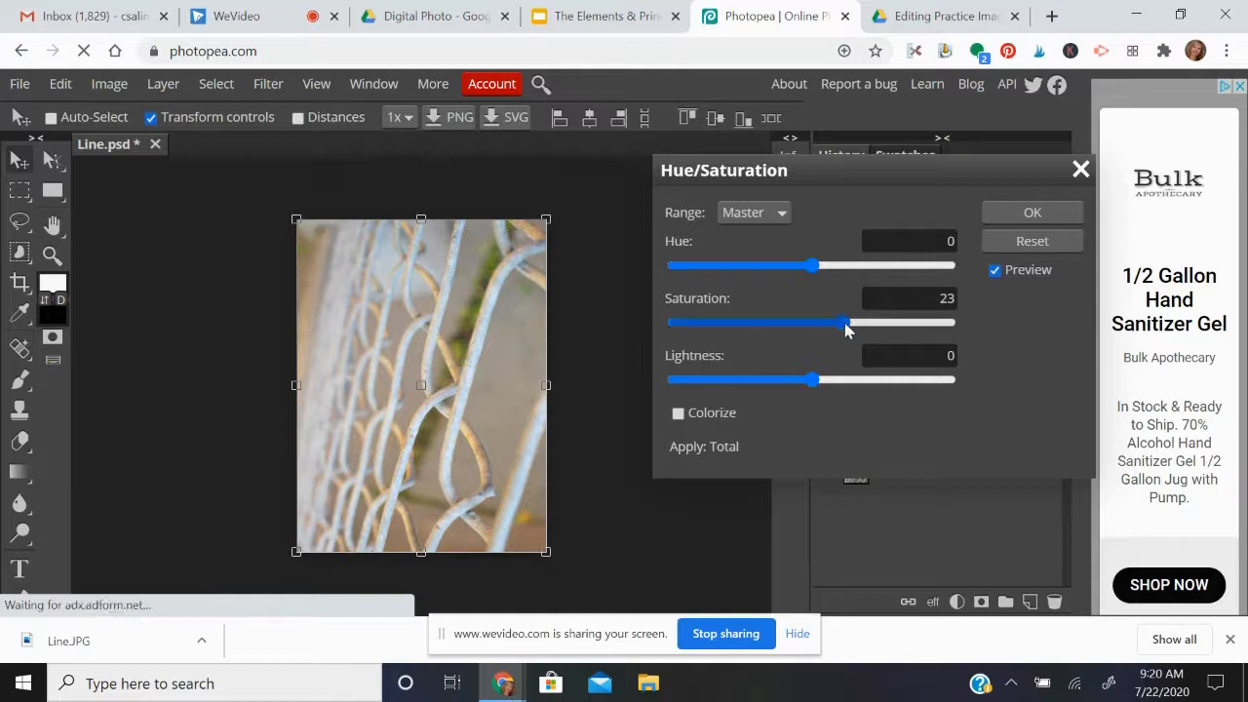
left_click_drag(800, 329, 842, 328)
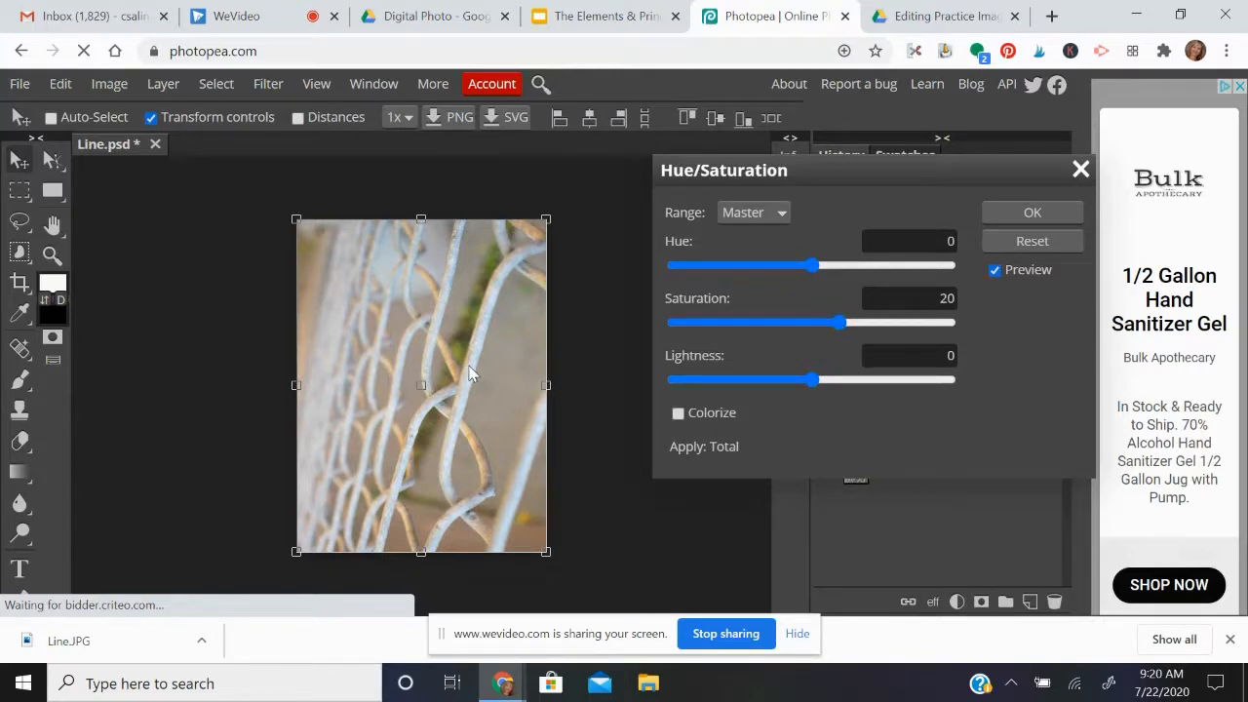
left_click(1023, 220)
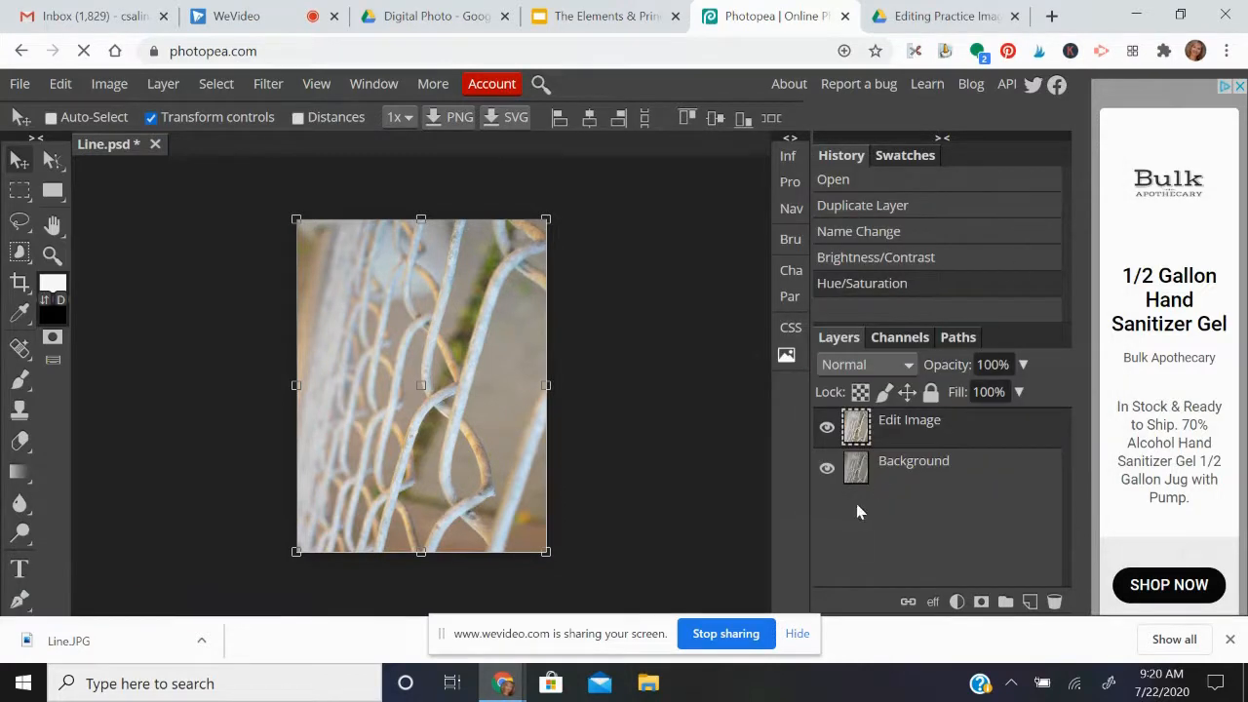
left_click(826, 429)
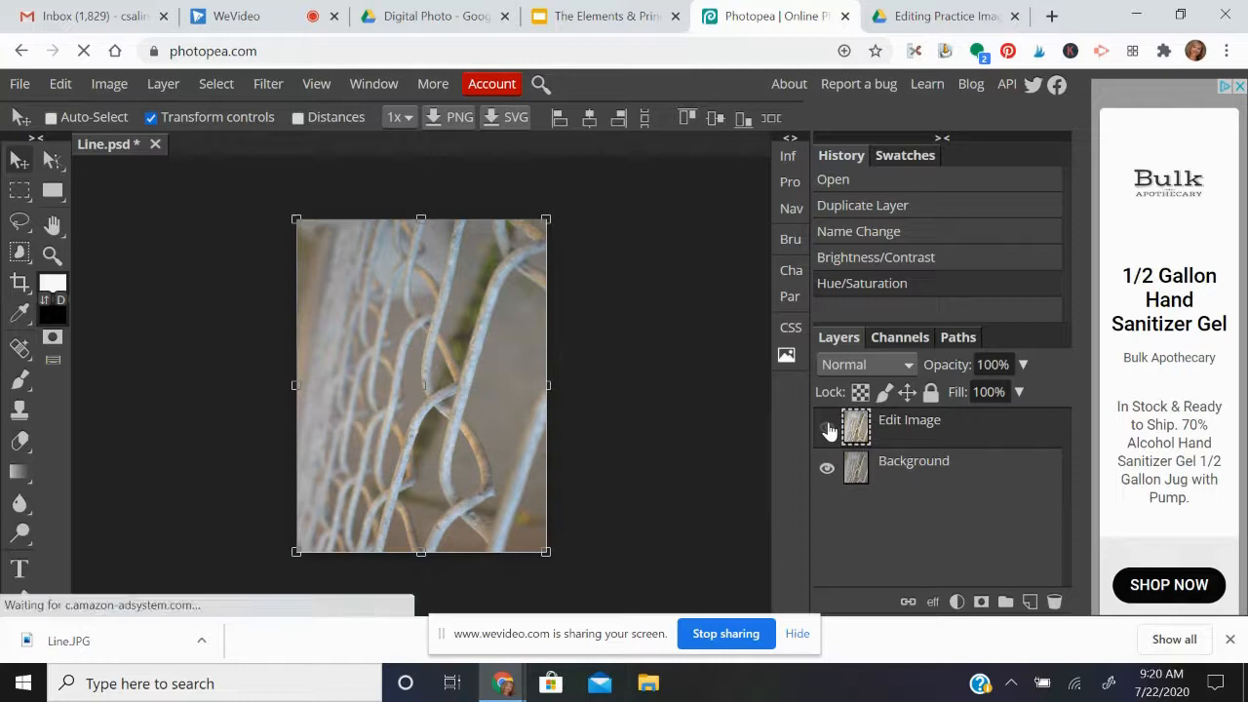
left_click(826, 429)
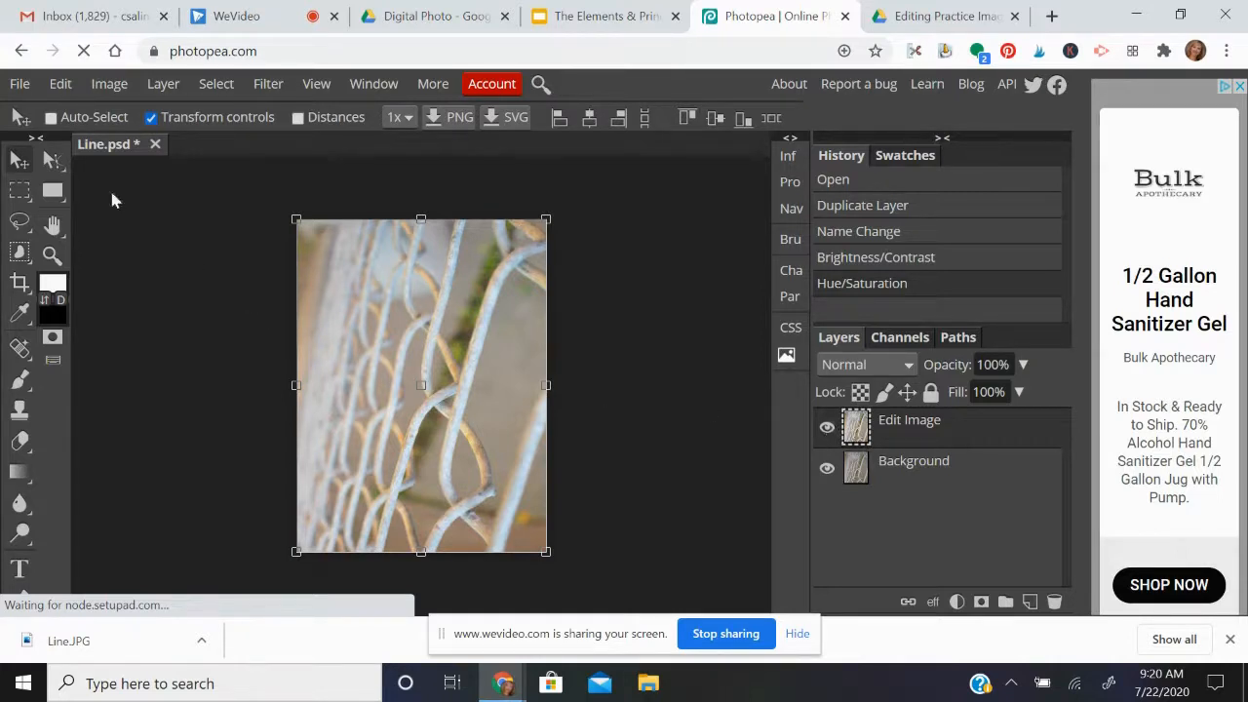
Step: Save the edited image as a PSD and check for the Line PSD file in the Downloads folder without opening it
left_click(21, 85)
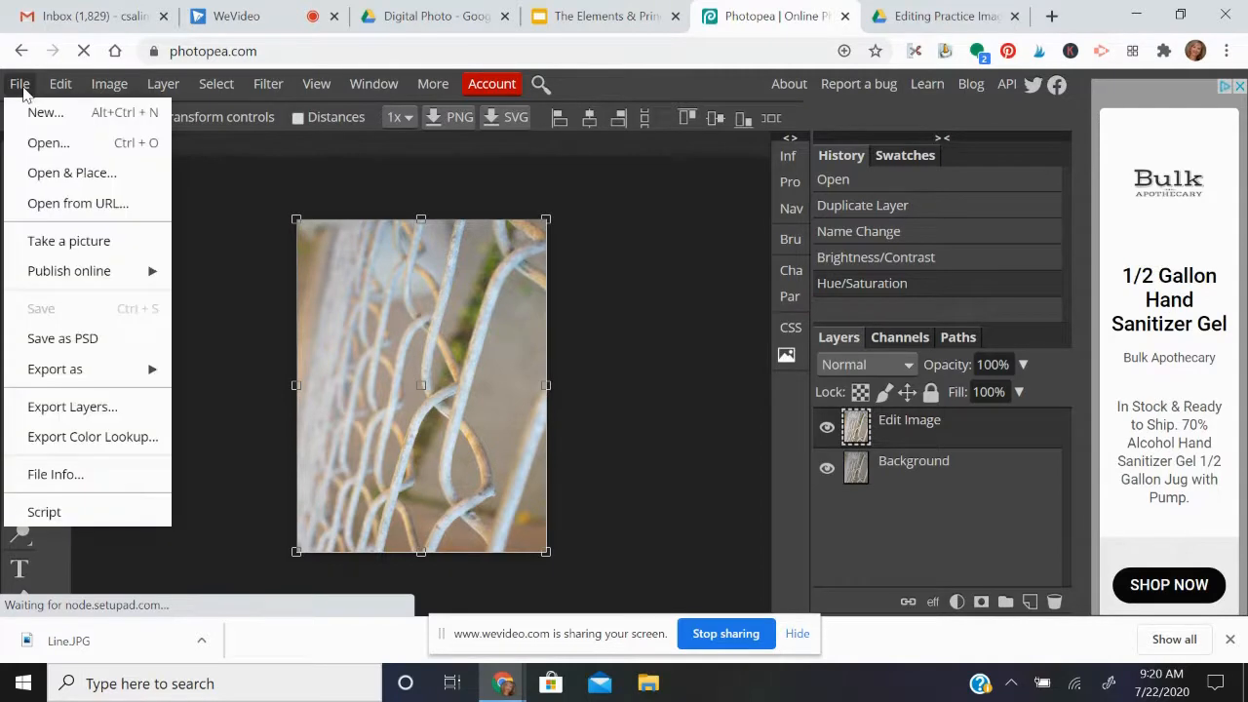
left_click(85, 340)
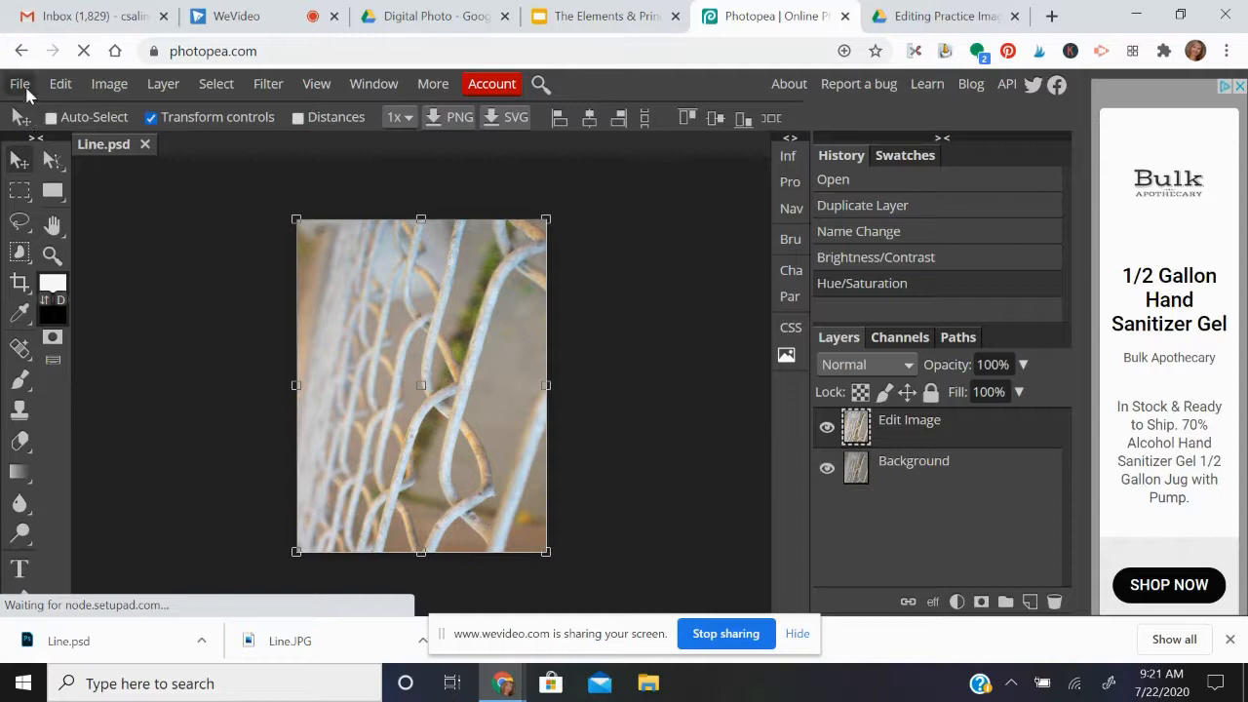
left_click(20, 84)
left_click(49, 144)
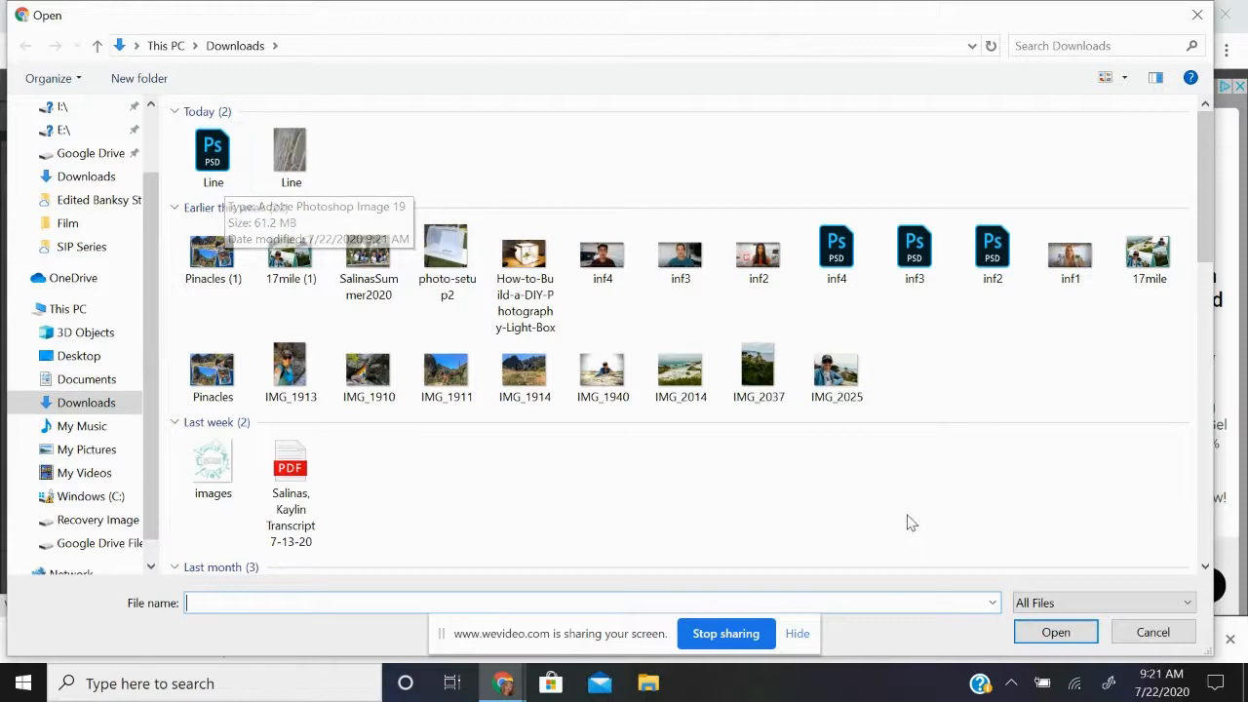
left_click(1131, 640)
Step: Export the edited Line image as a JPG at 100% quality
left_click(21, 84)
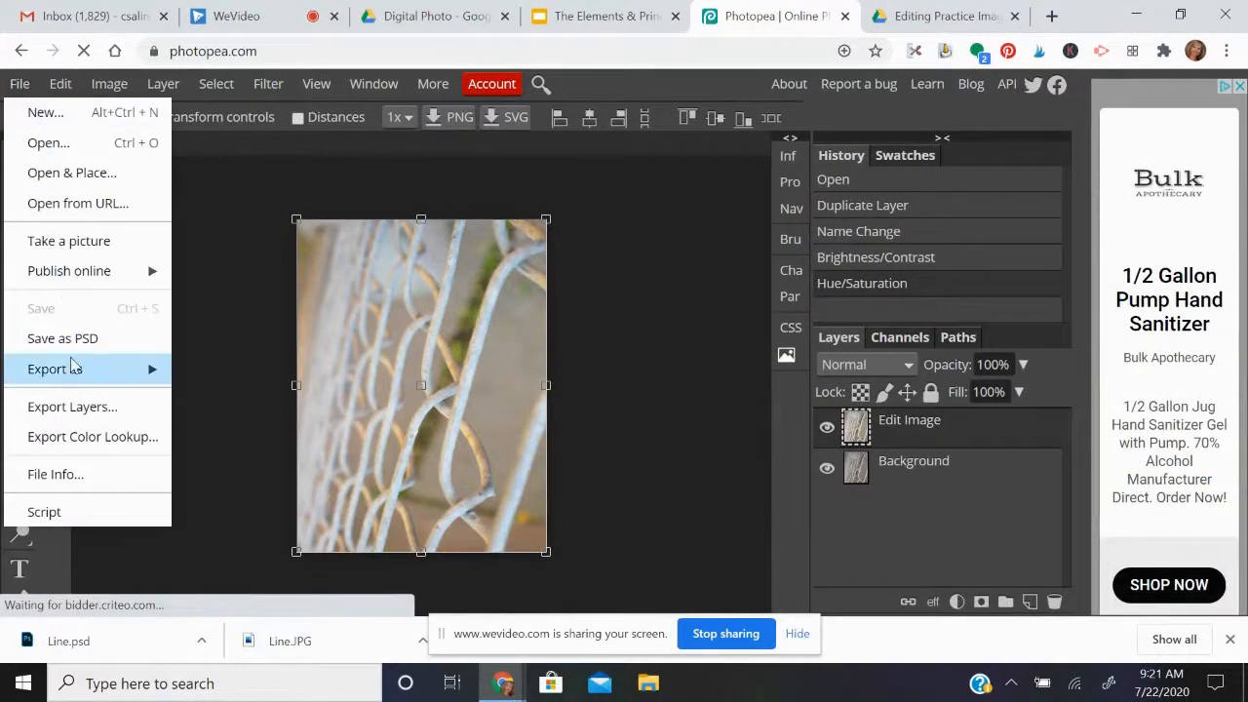
mouse_move(74, 372)
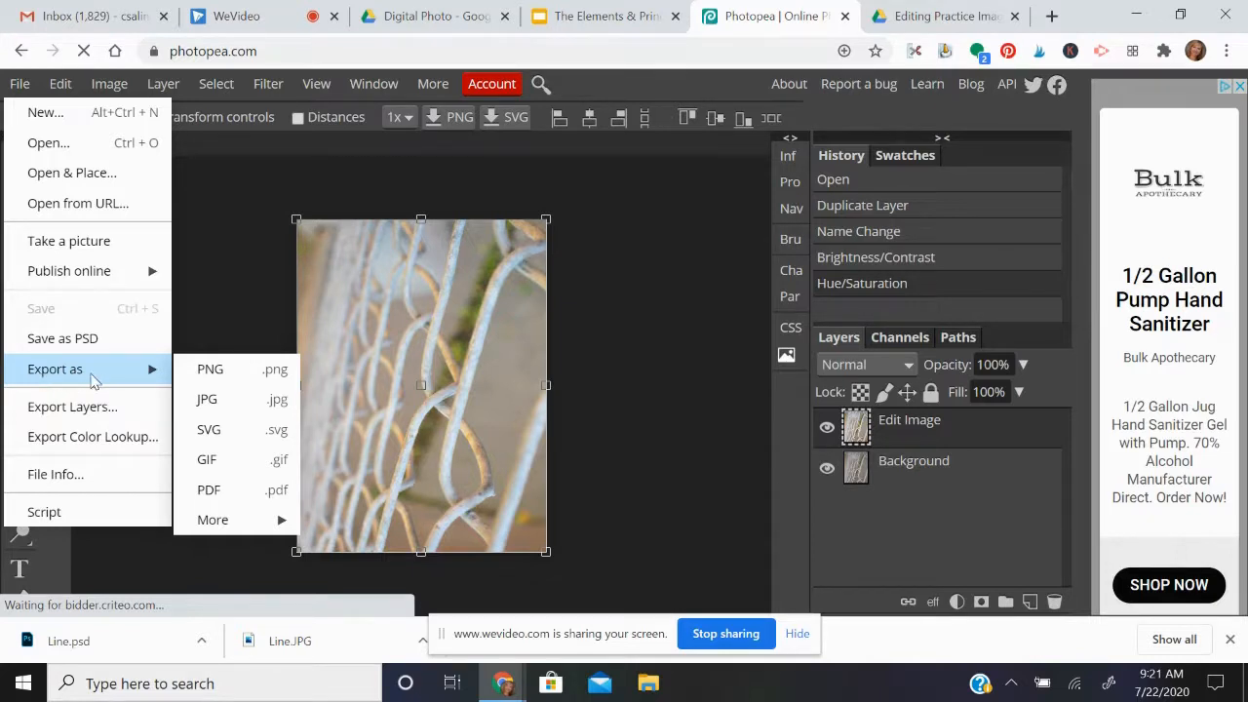
left_click(209, 398)
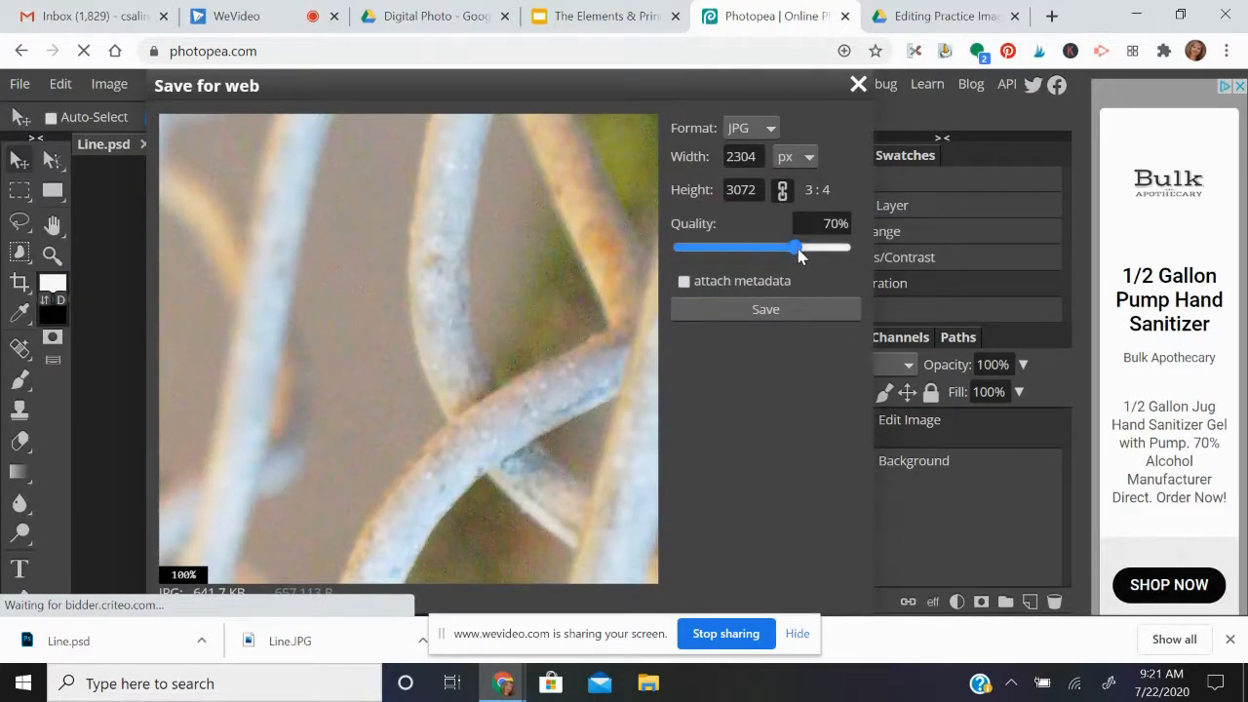
left_click_drag(795, 248, 837, 245)
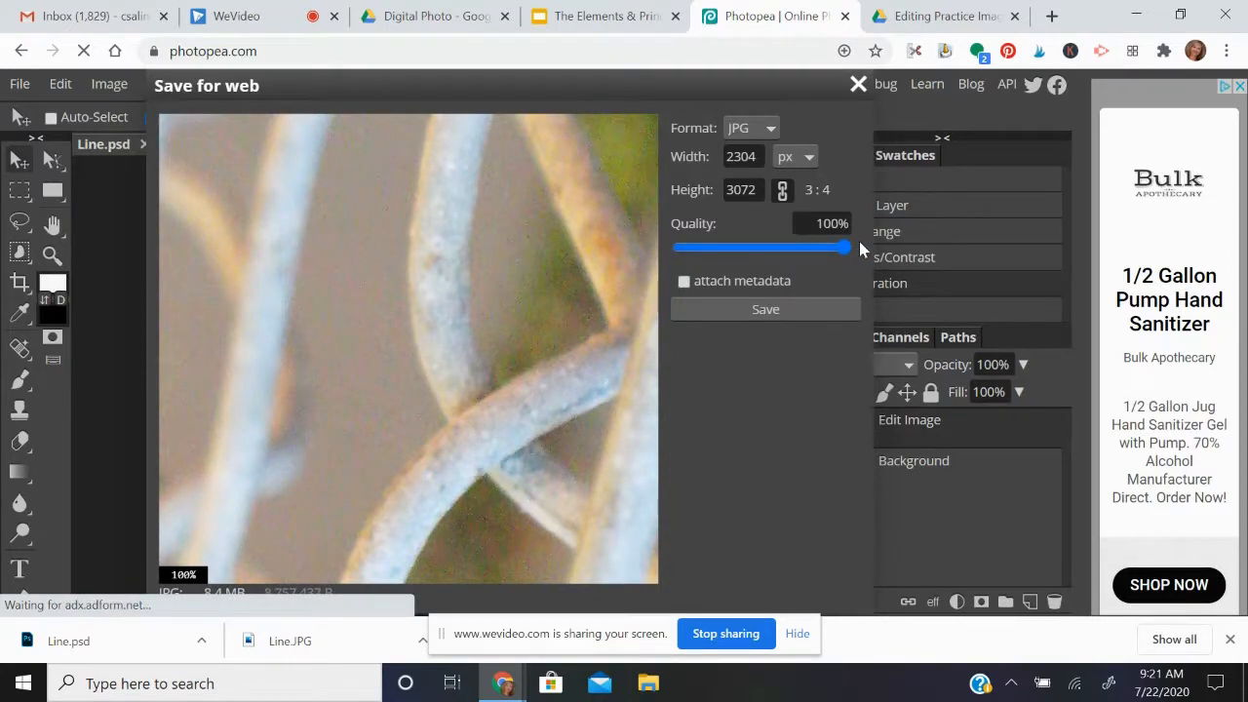
left_click(765, 309)
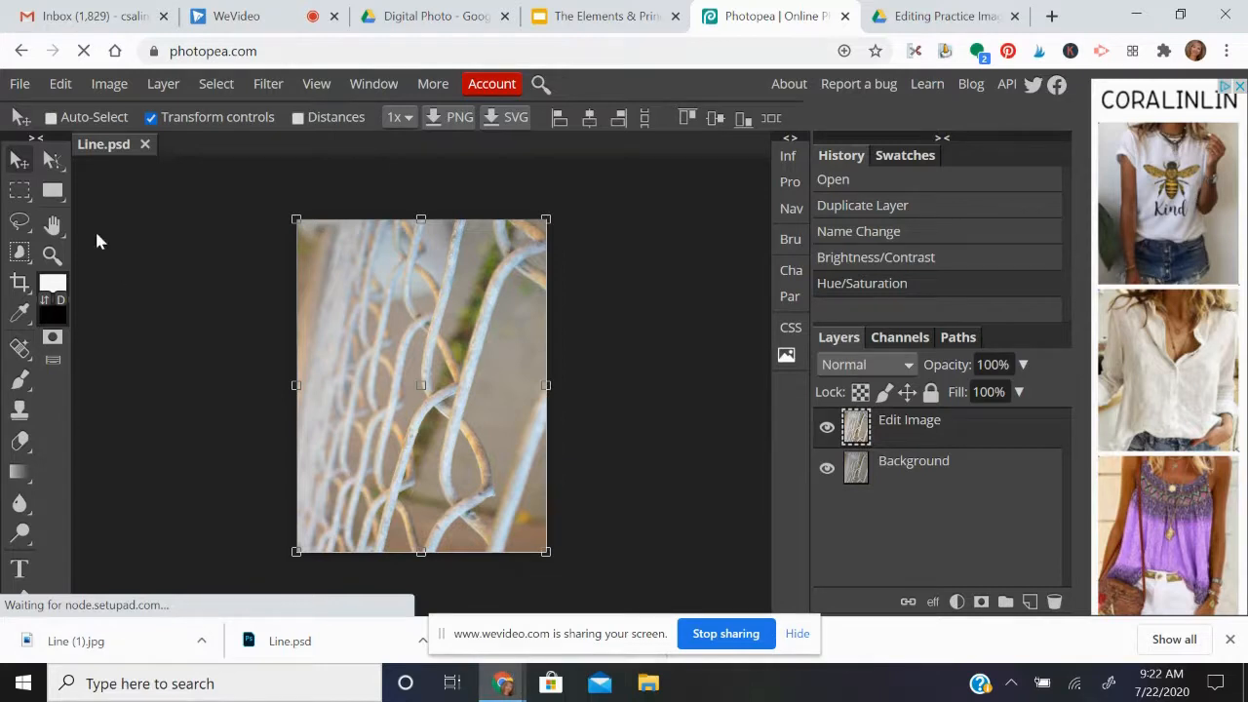
Step: Check the Downloads folder for the exported JPG without opening any file
left_click(22, 84)
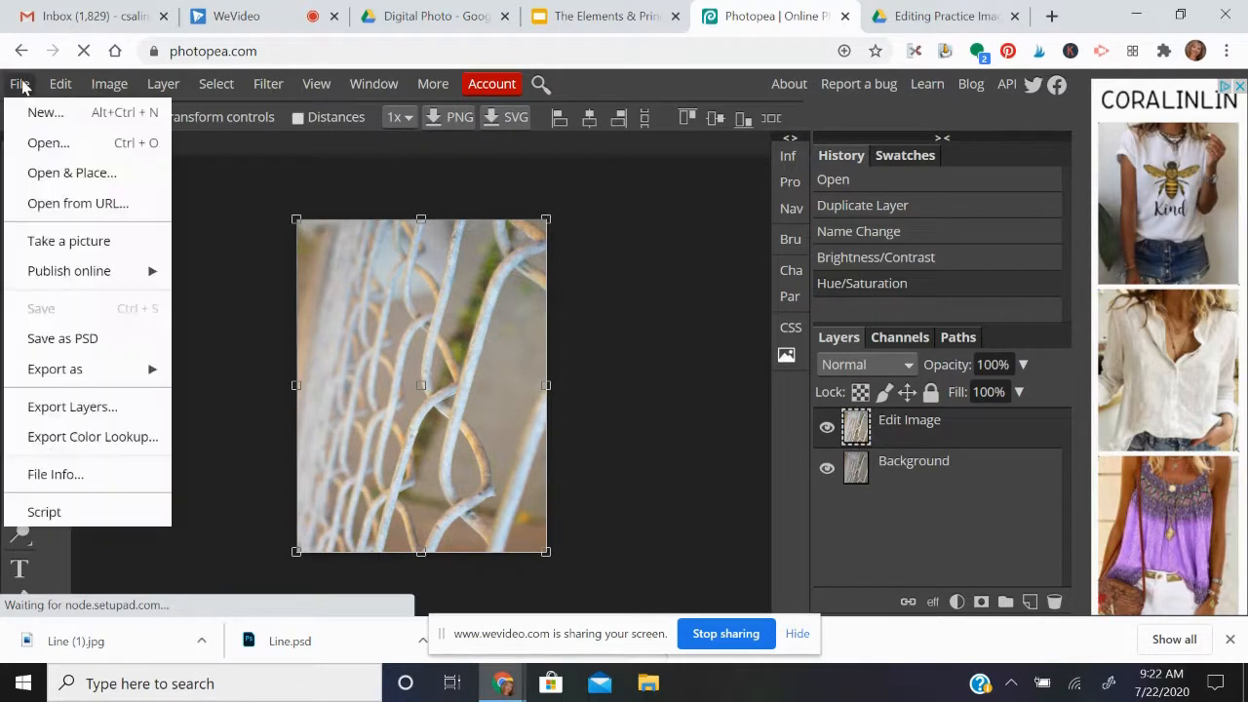
left_click(43, 143)
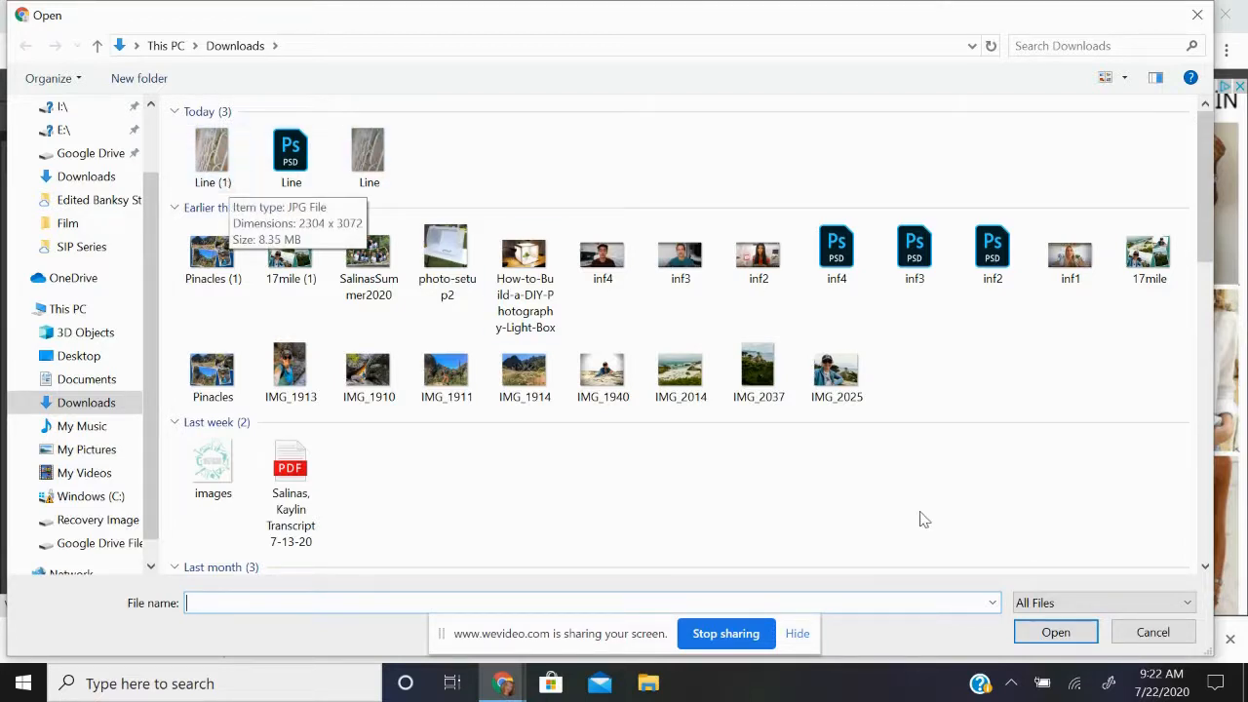
left_click(1179, 633)
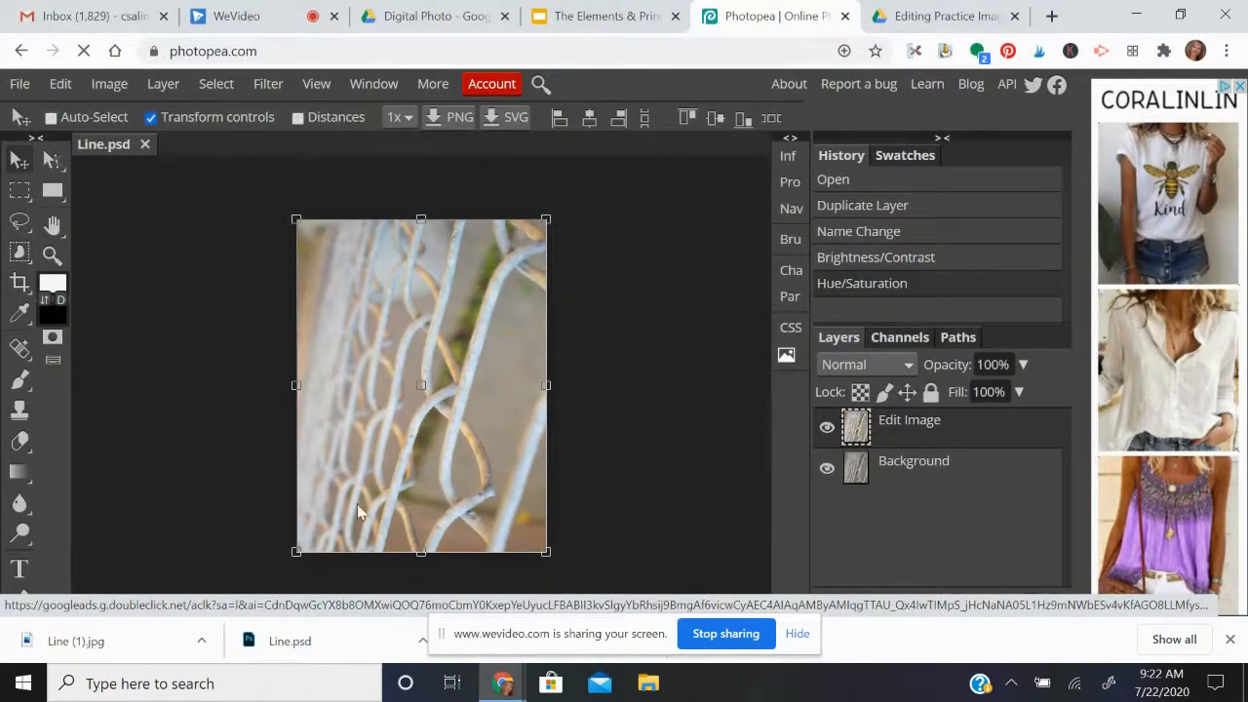
Step: Switch to The Elements & Principles of Design presentation in Google Slides
left_click(606, 17)
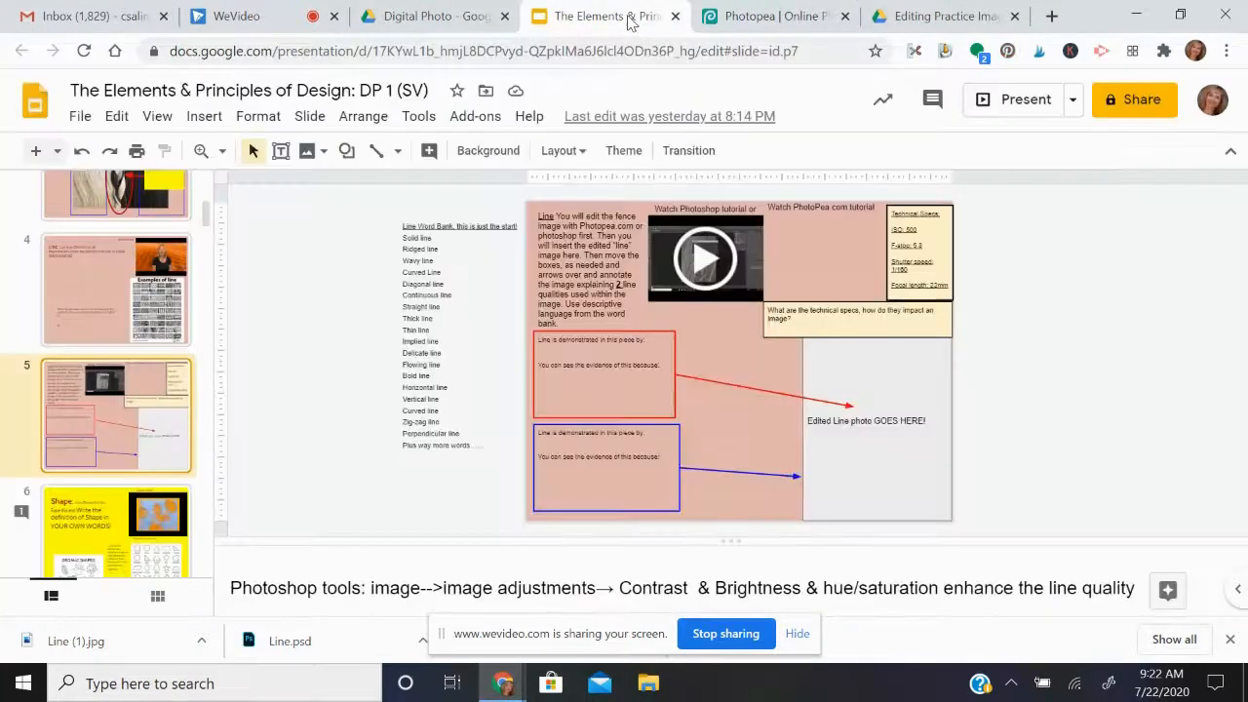